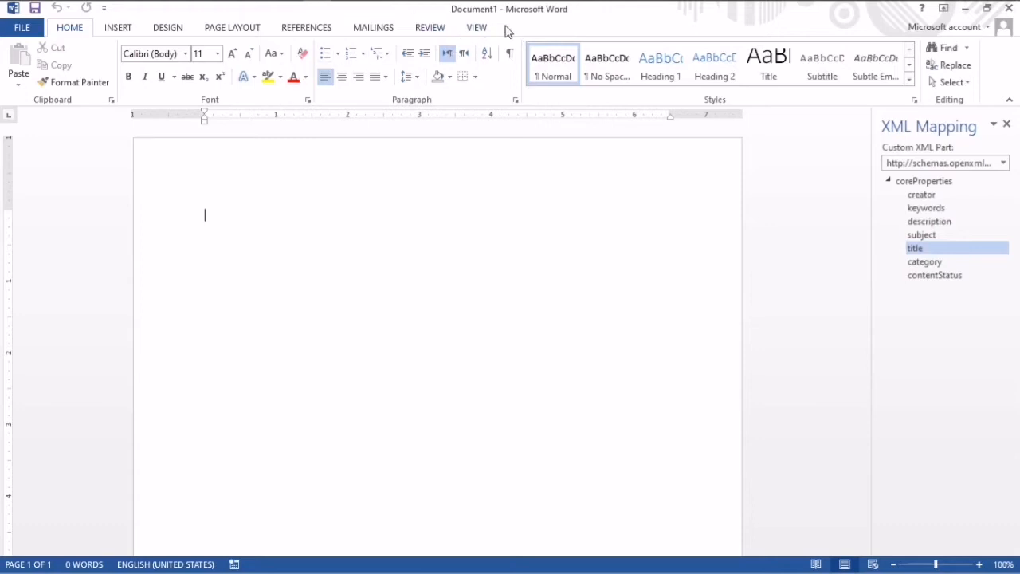
- Enable the Developer tab in the ribbon customization options
left_click(35, 31)
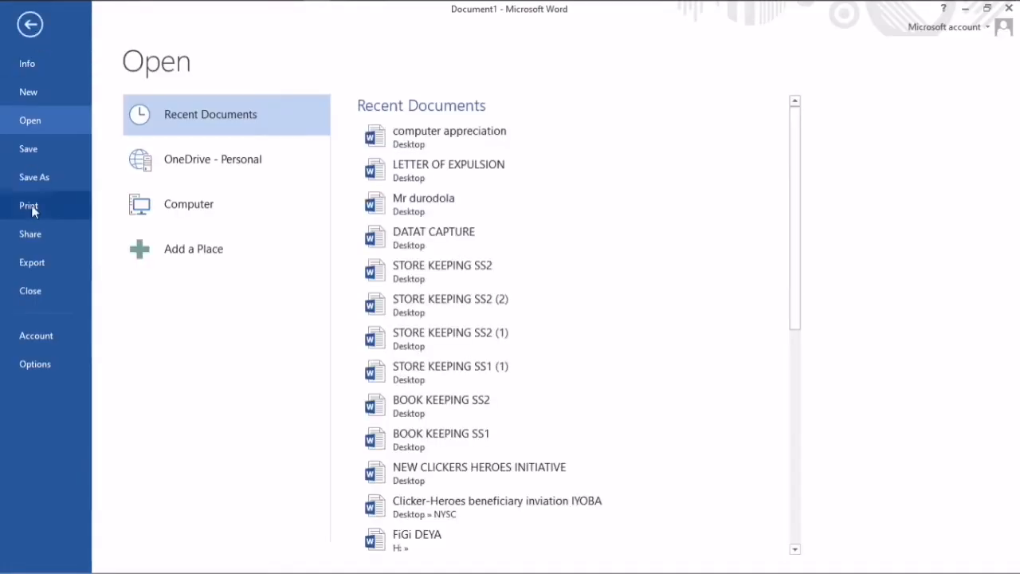
left_click(49, 360)
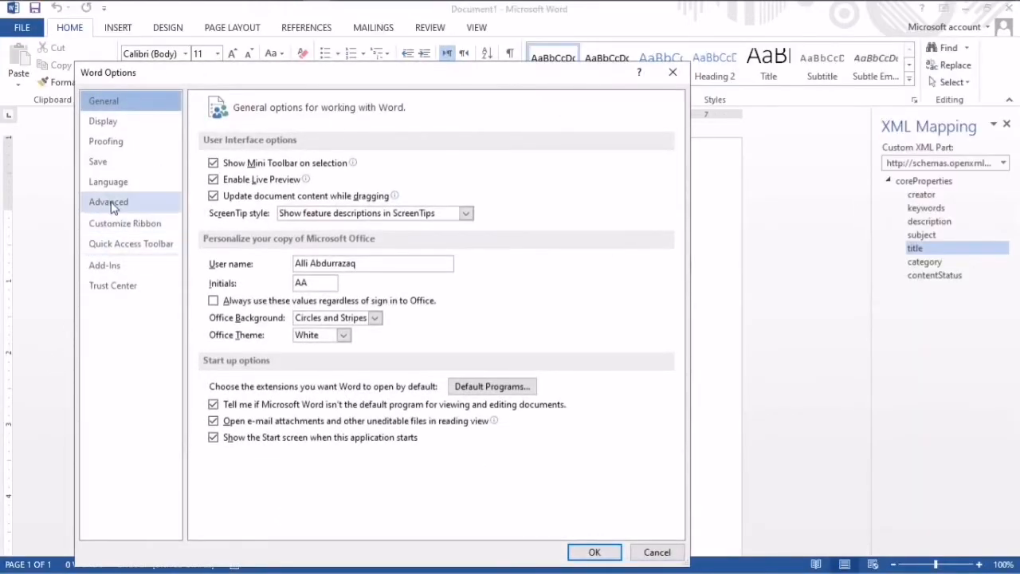
left_click(114, 222)
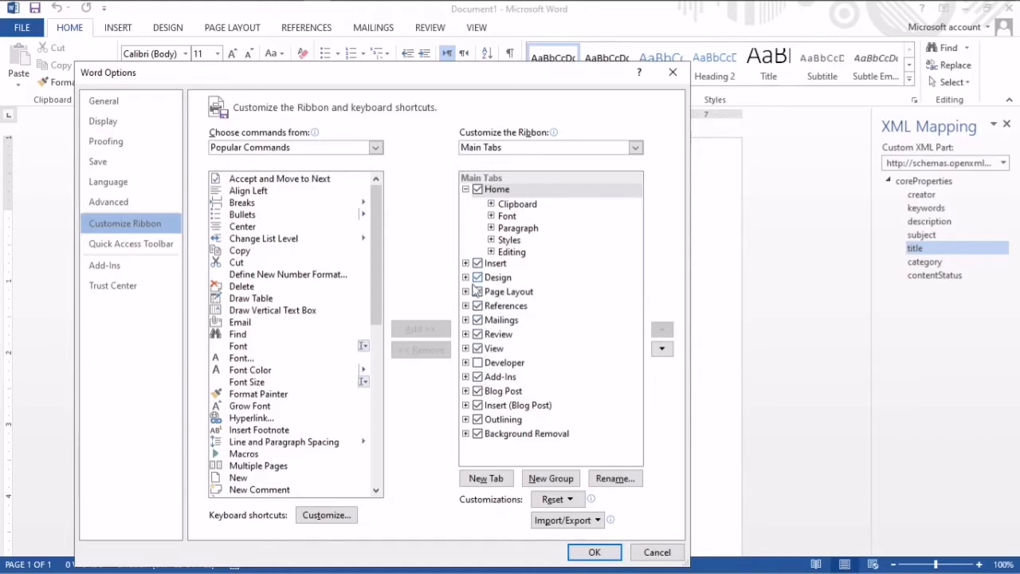
left_click(478, 364)
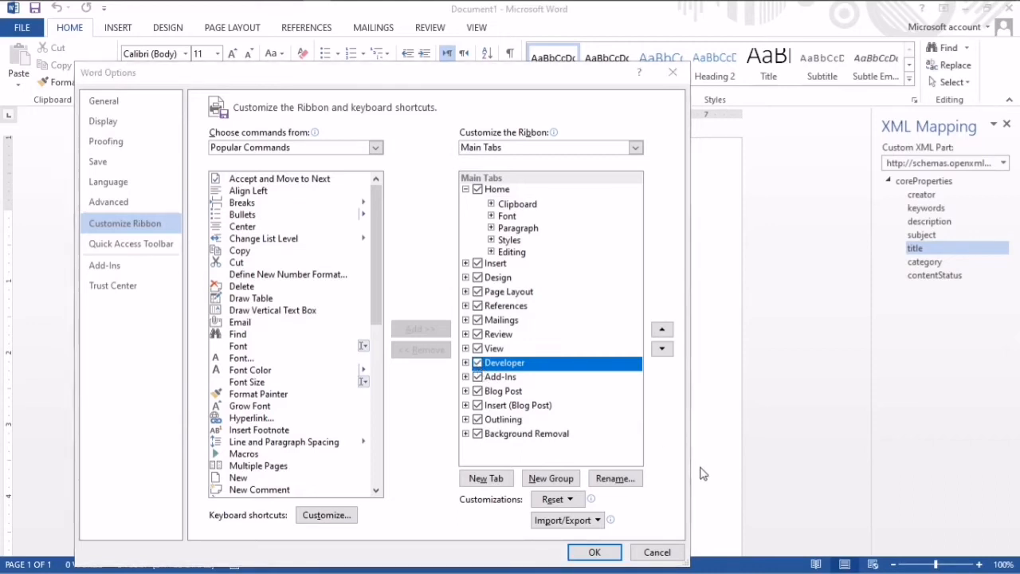
left_click_drag(565, 75, 560, 38)
left_click(588, 514)
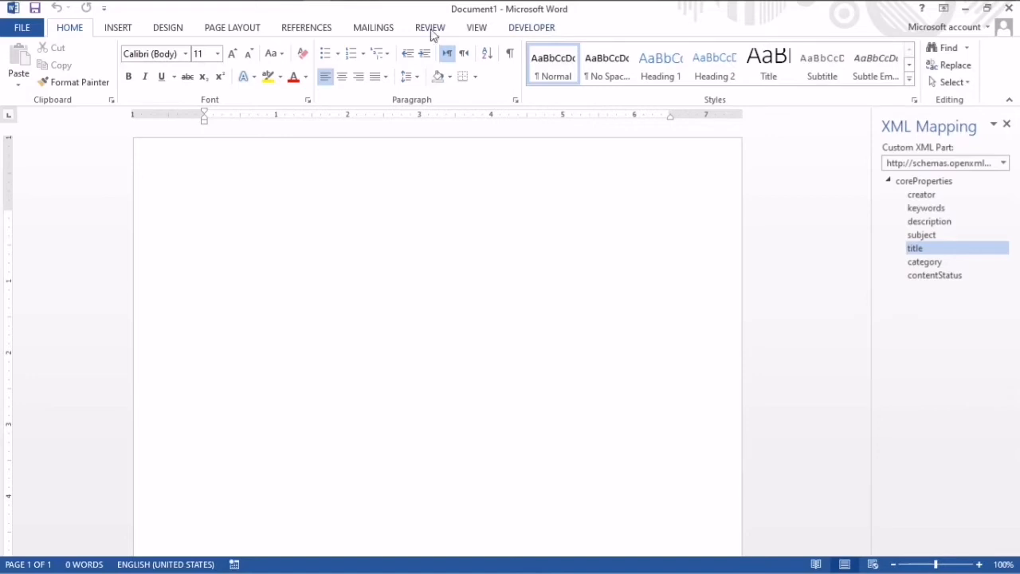
- Insert a plain text content control with the placeholder "Type in your name" and start a new line below it
left_click(517, 29)
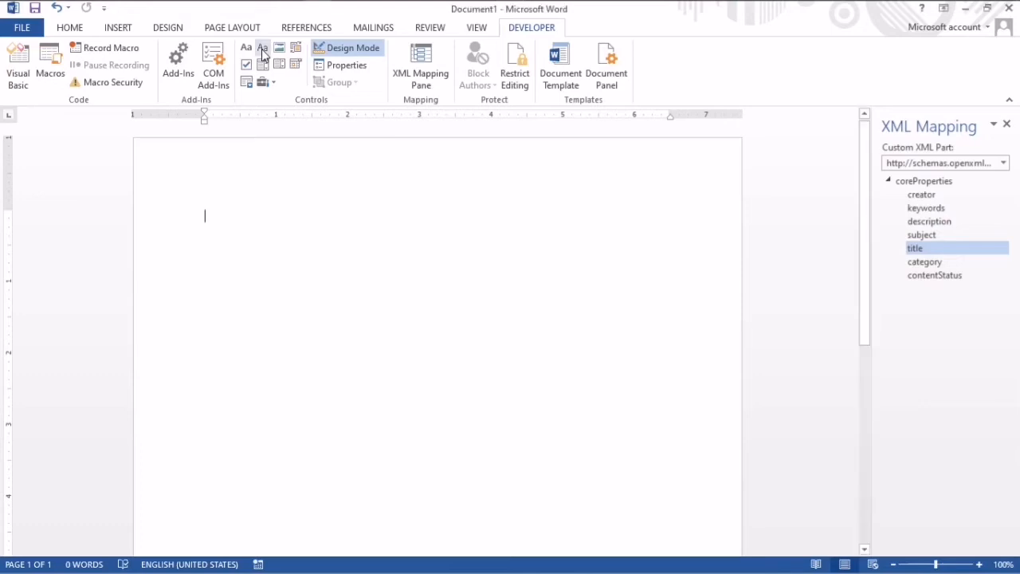
left_click(262, 51)
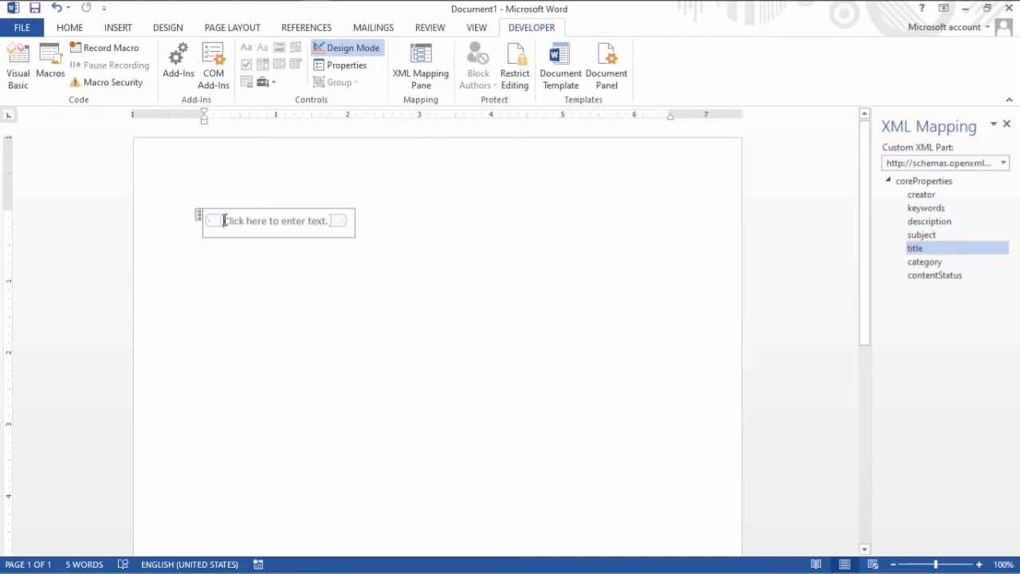
left_click_drag(224, 221, 337, 223)
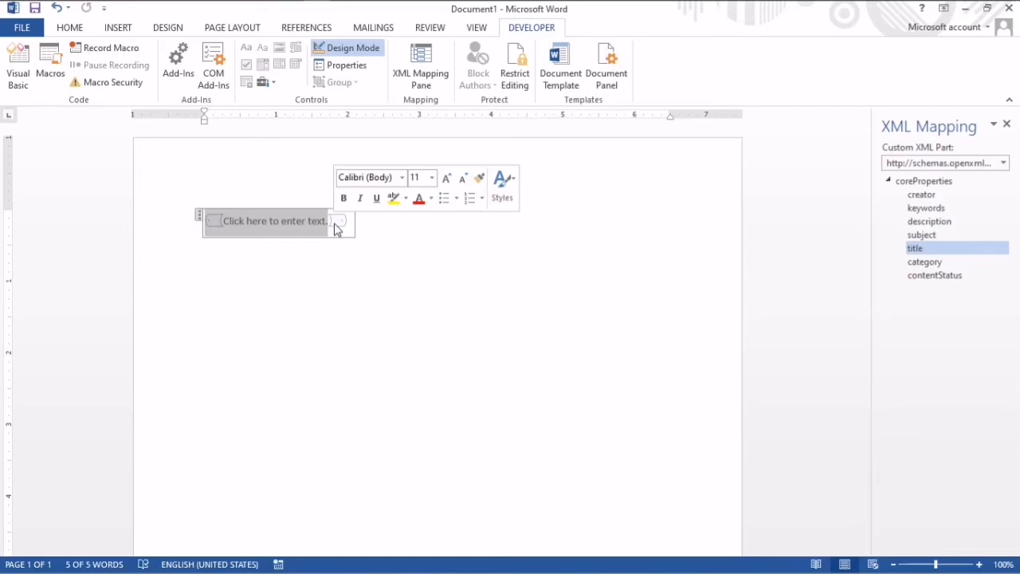
type("Tyo")
key("BackSpace")
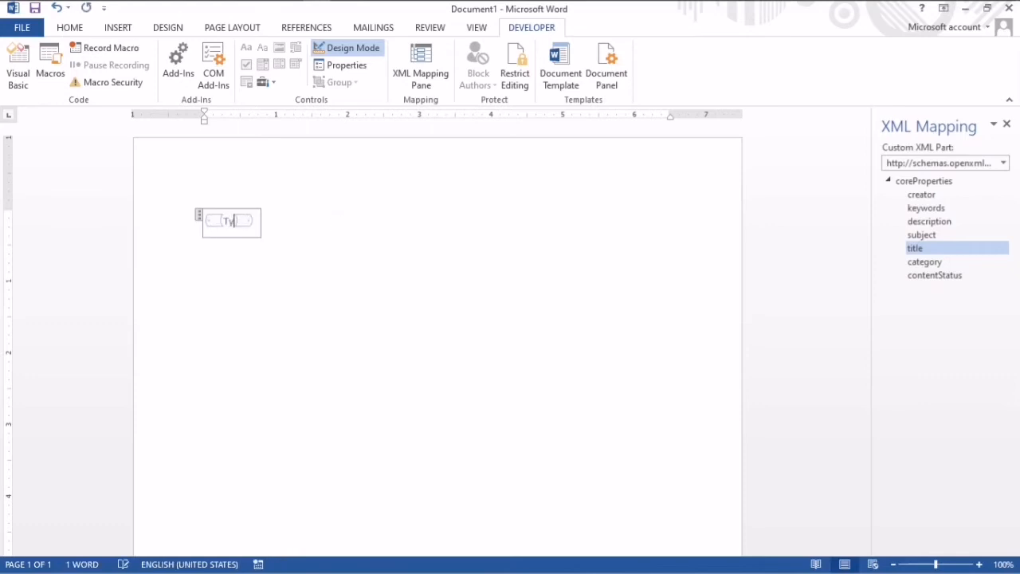
type("pe in you")
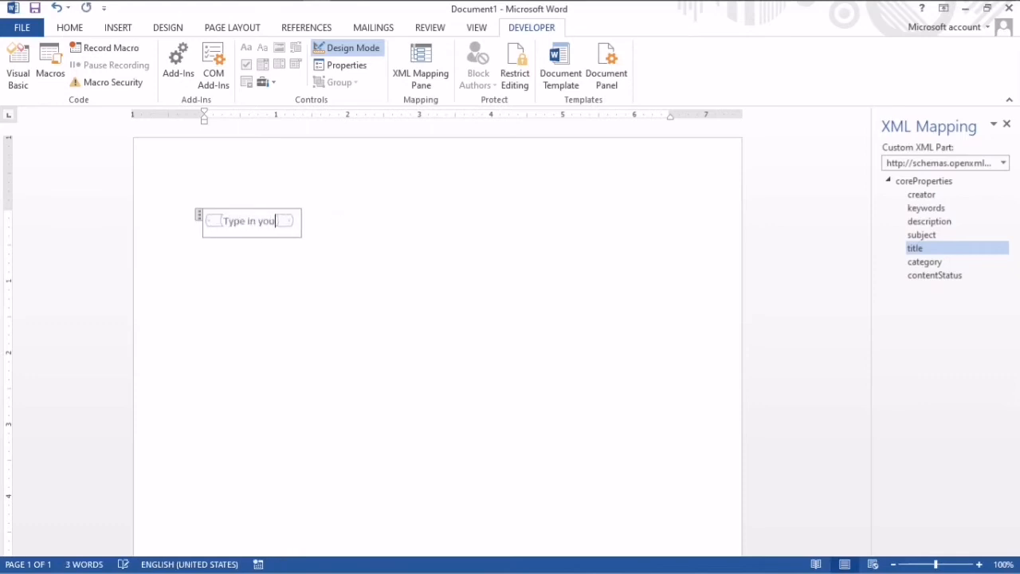
type("r name")
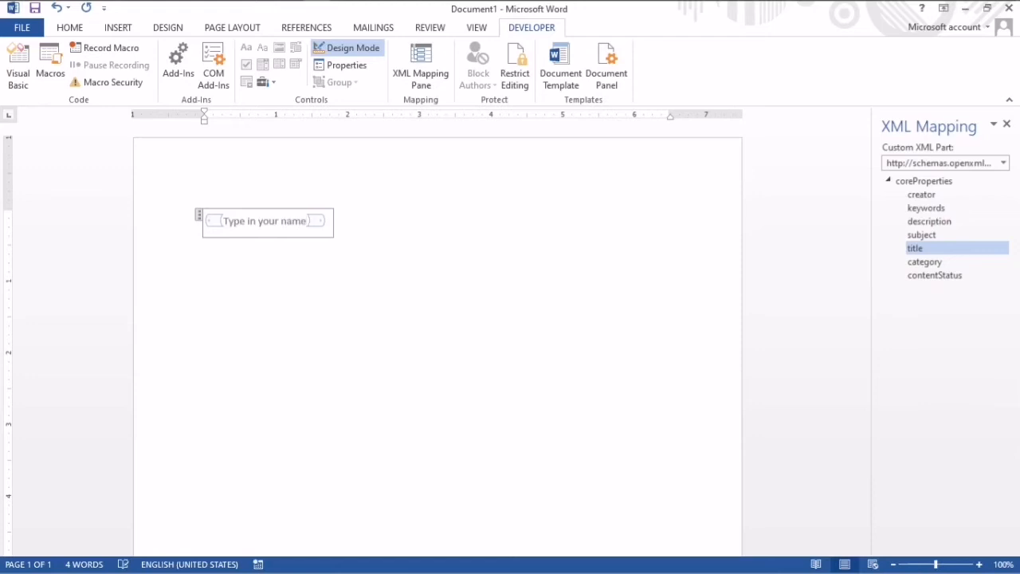
left_click(344, 222)
key("Return")
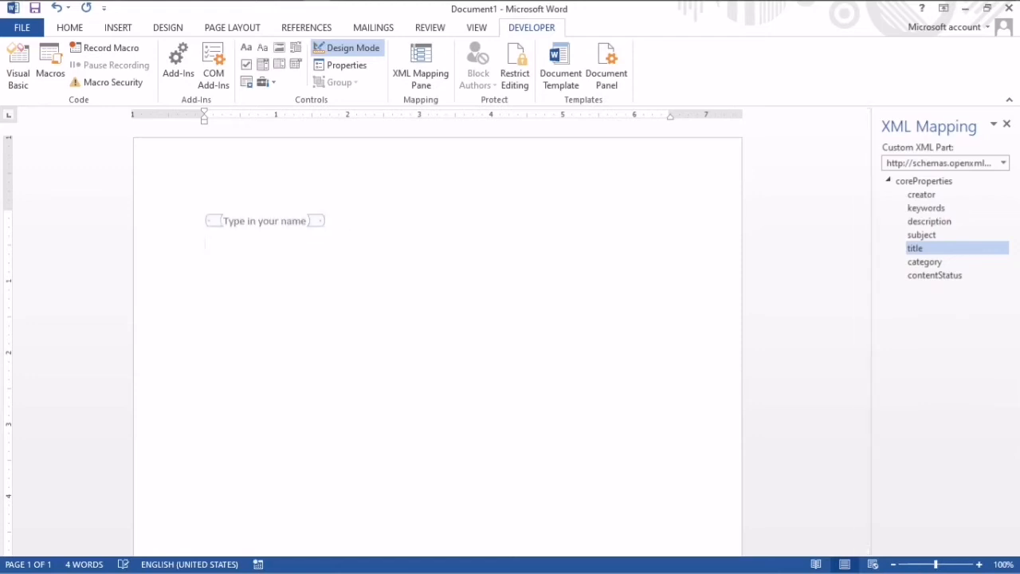
- Insert a second plain text content control below the first and change its placeholder to "Text in your last name."
left_click(263, 50)
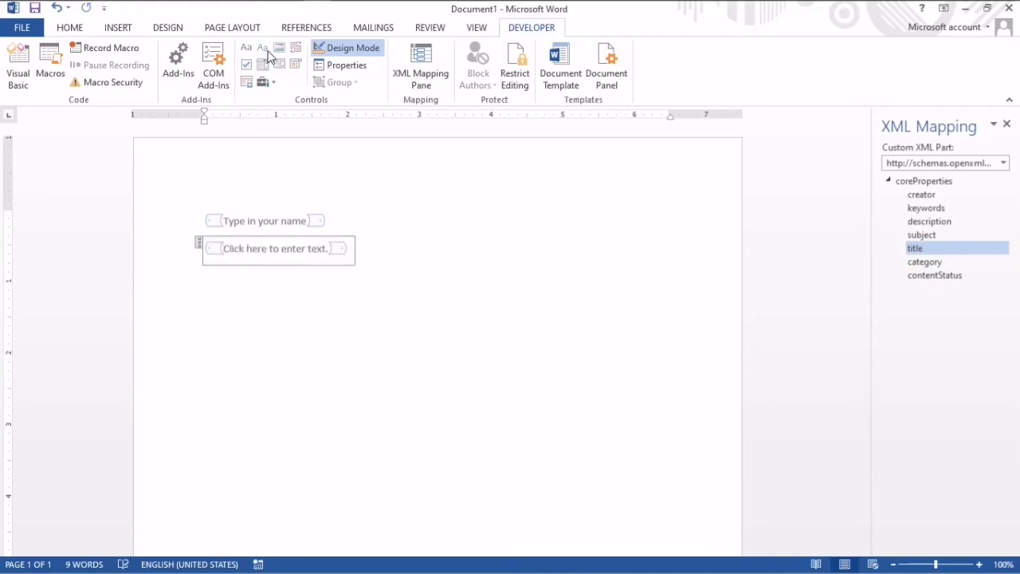
double_click(327, 248)
triple_click(326, 250)
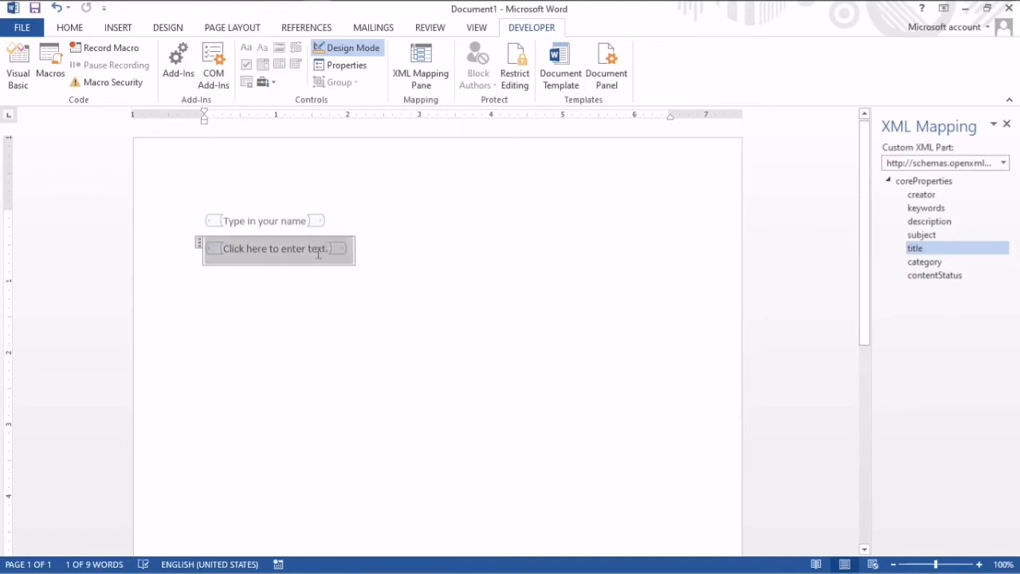
double_click(298, 254)
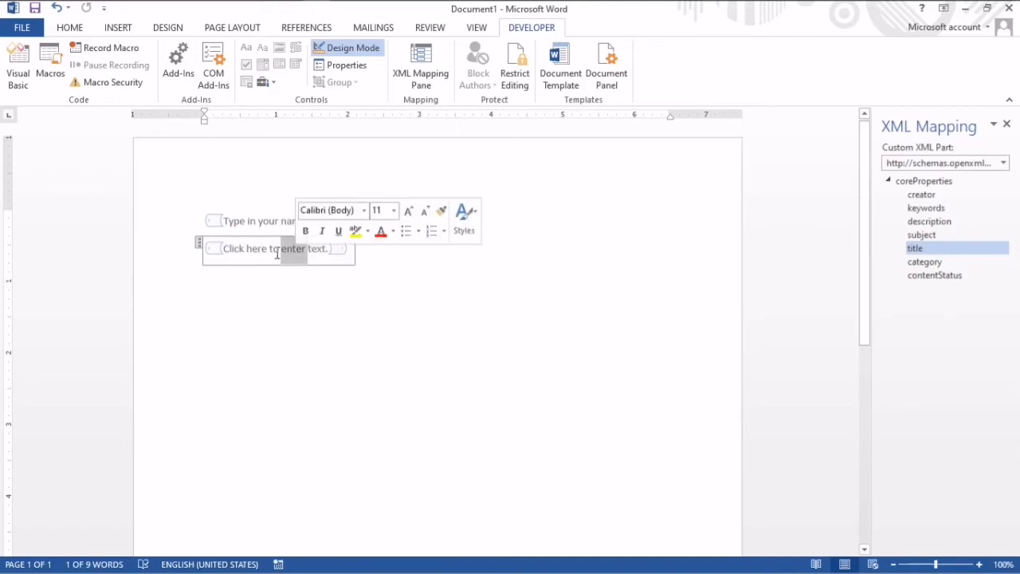
left_click(228, 249)
left_click_drag(228, 249, 323, 263)
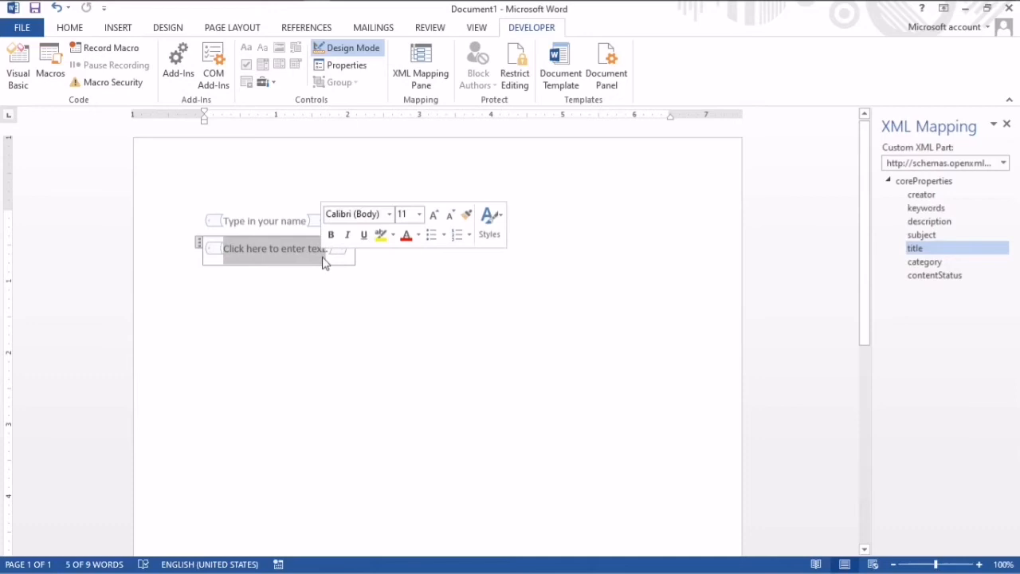
type("Text ")
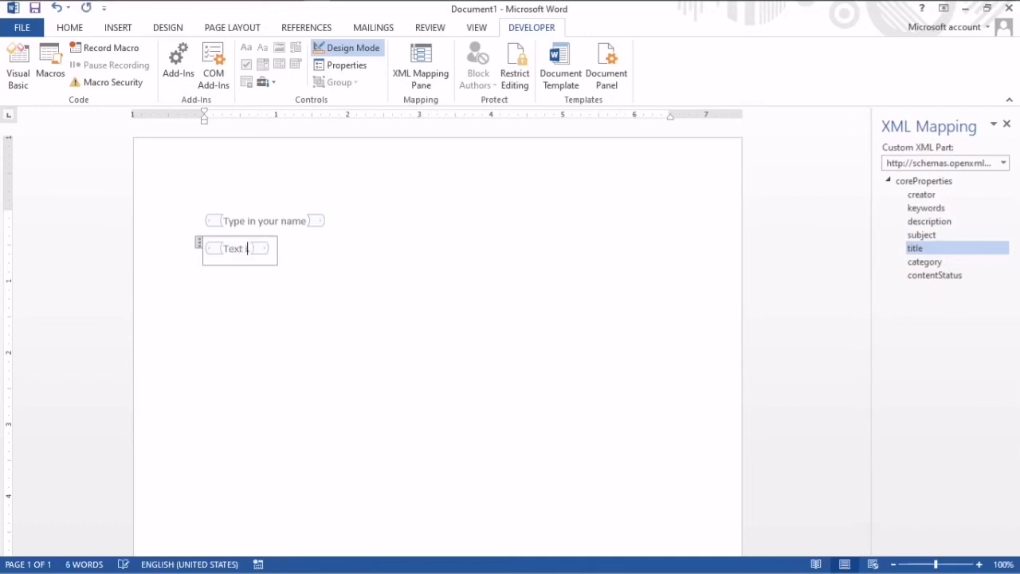
type("in your l")
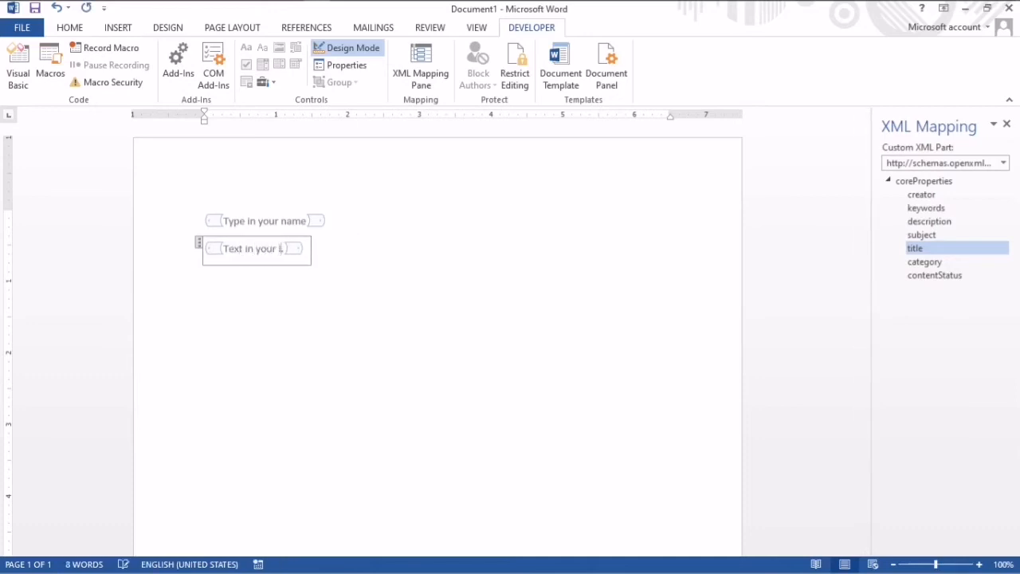
type("ast na")
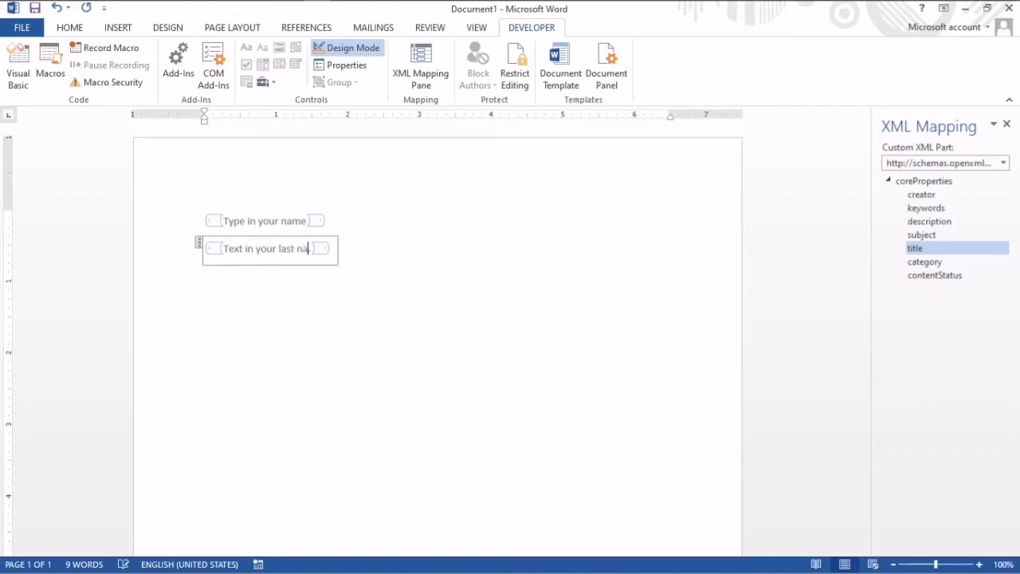
type("me.")
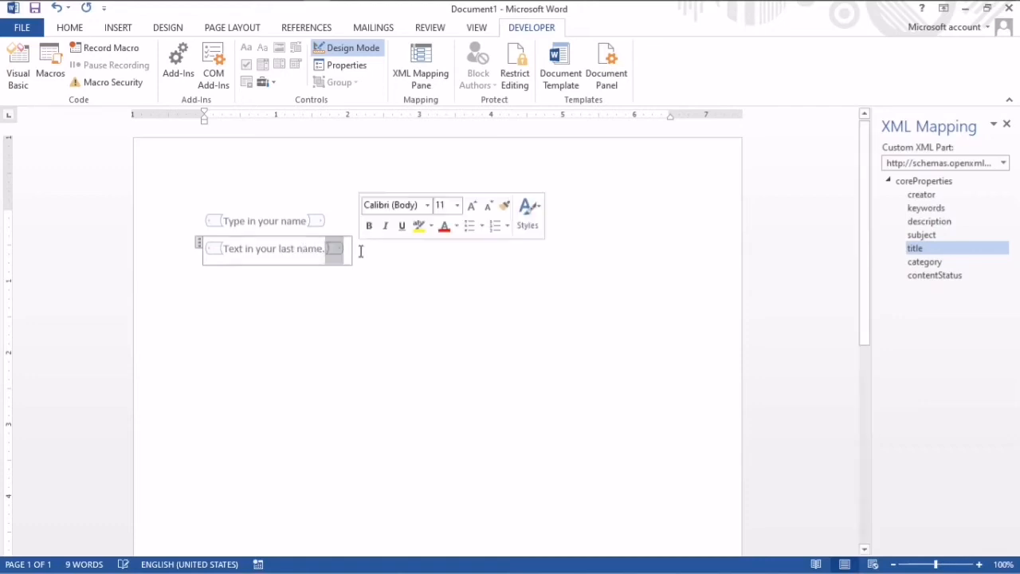
- Replace both content controls with the copied form fields for name, last name, school, date of birth and favorite color
left_click(201, 219)
left_click_drag(202, 219, 358, 312)
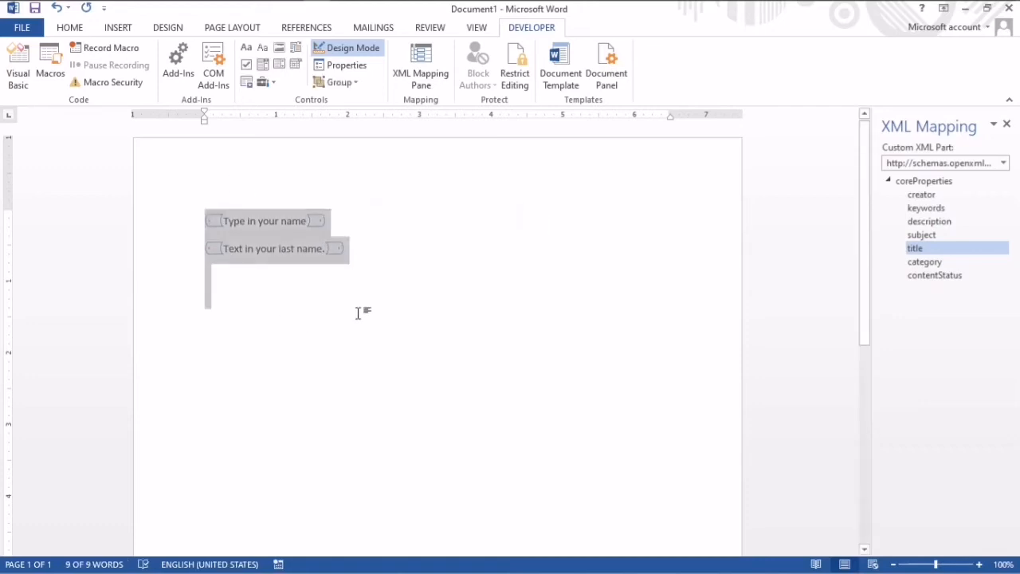
type("Enter Your Name Enter Your Last Name. Which school do you attend? Your Date of Birth What’s Your Favorite Color")
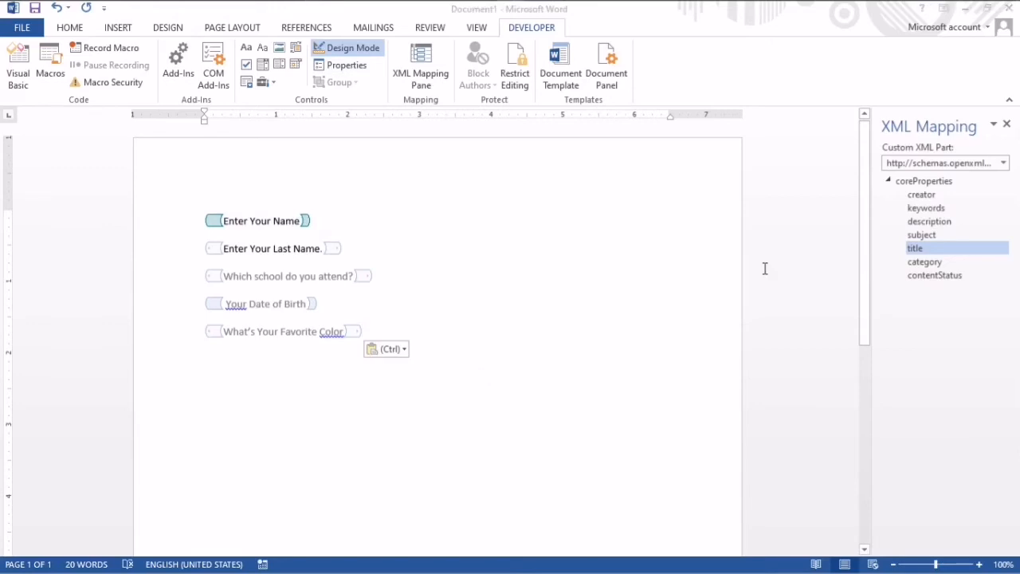
- In the properties of the "Enter Your Name" content control, set it to show as Start/End Tag
left_click(300, 225)
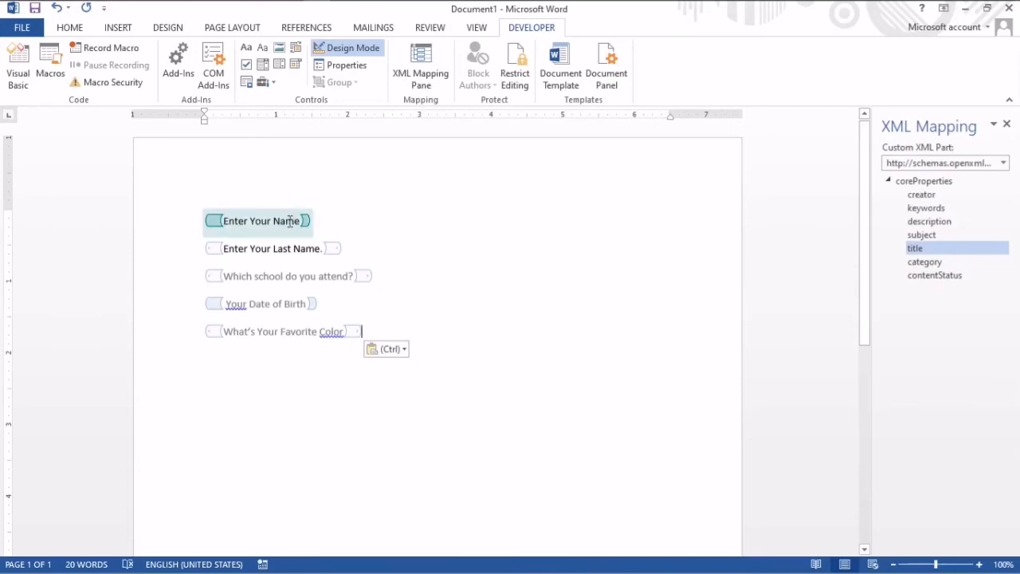
left_click(289, 221)
left_click(345, 66)
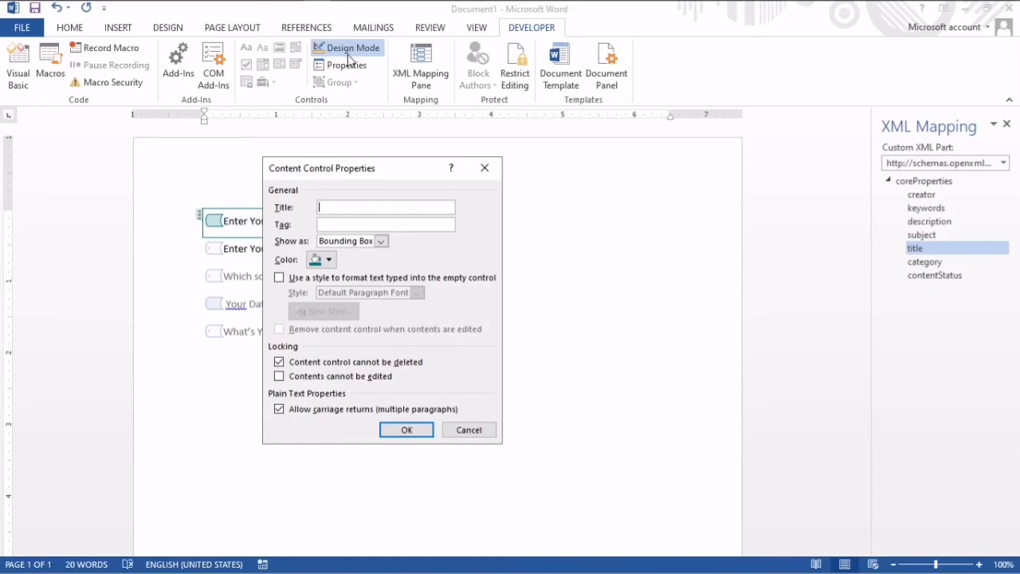
left_click(381, 240)
left_click(409, 182)
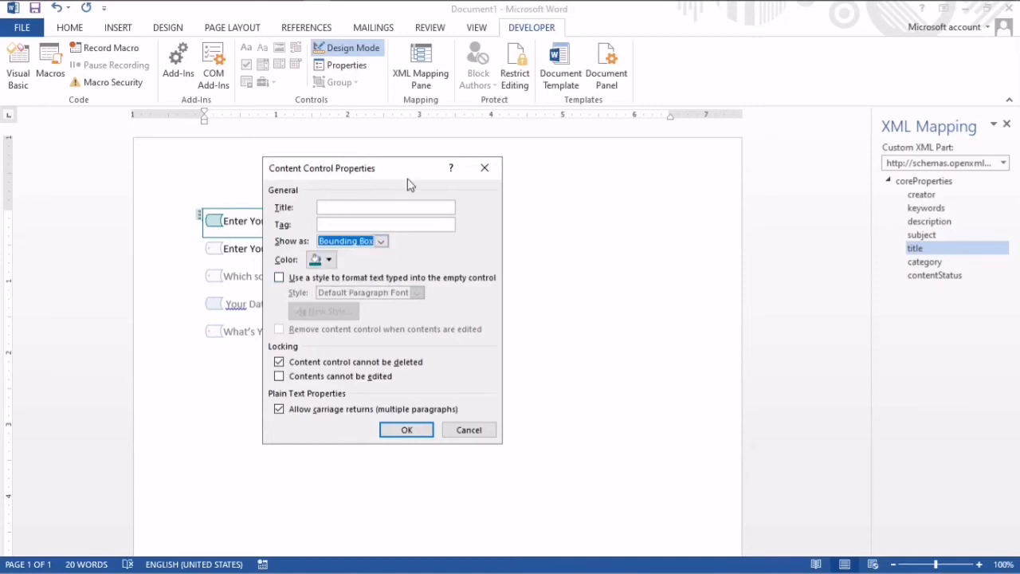
left_click_drag(391, 166, 589, 146)
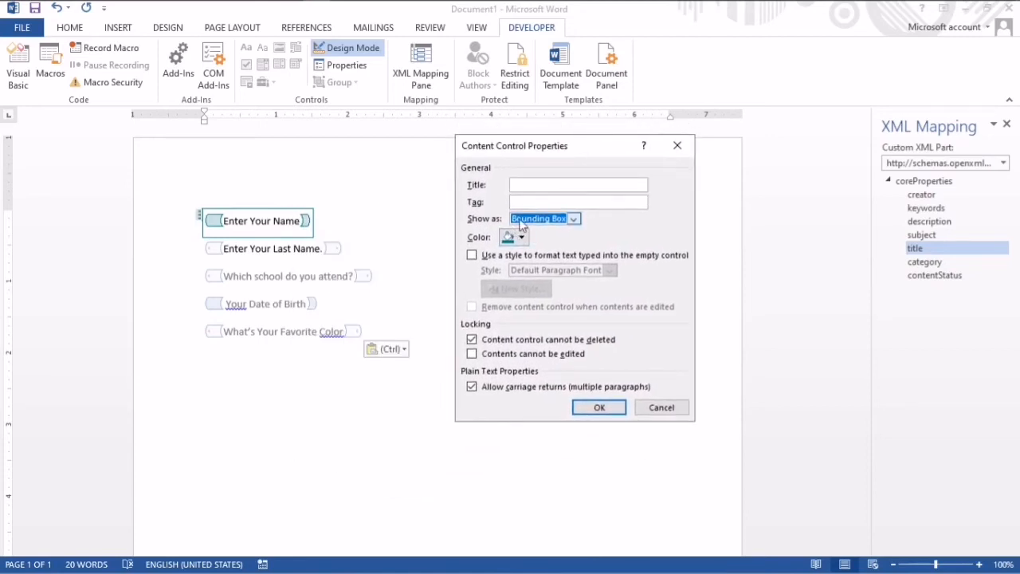
left_click(574, 222)
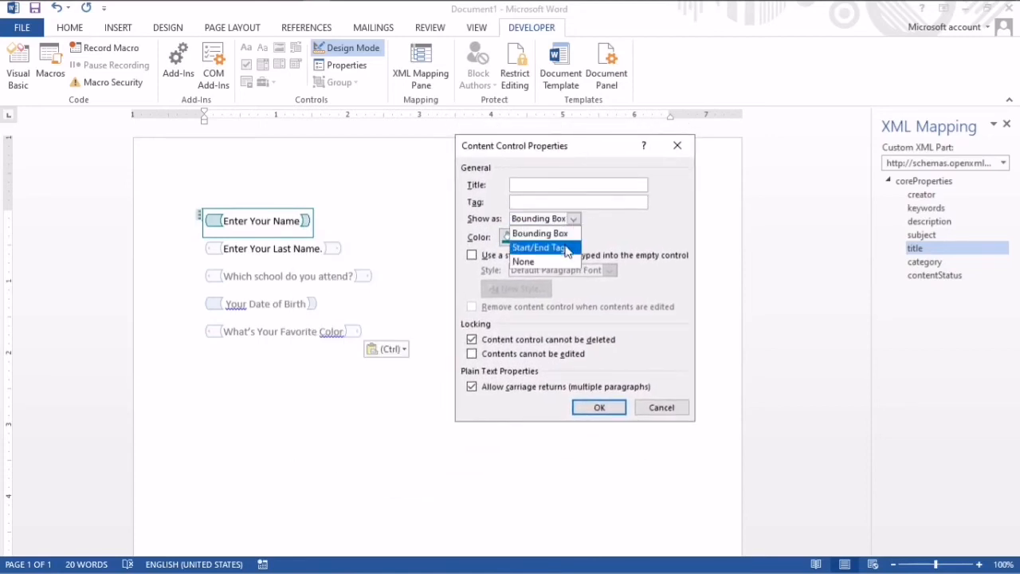
left_click(568, 248)
left_click(574, 221)
left_click(574, 222)
- Set the "Enter Your Name" content control's color to yellow and apply the properties
left_click(513, 237)
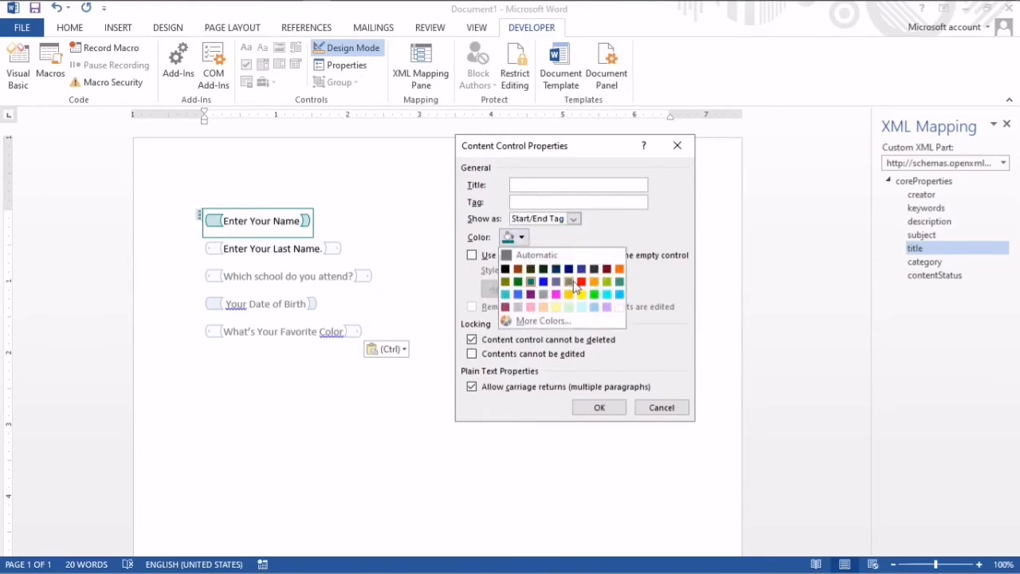
left_click(587, 293)
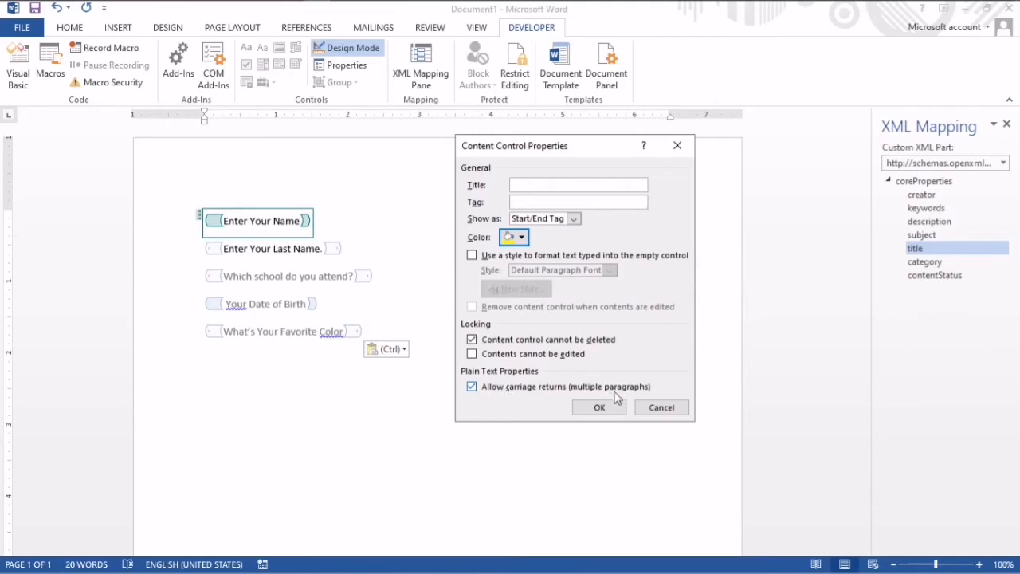
left_click(610, 408)
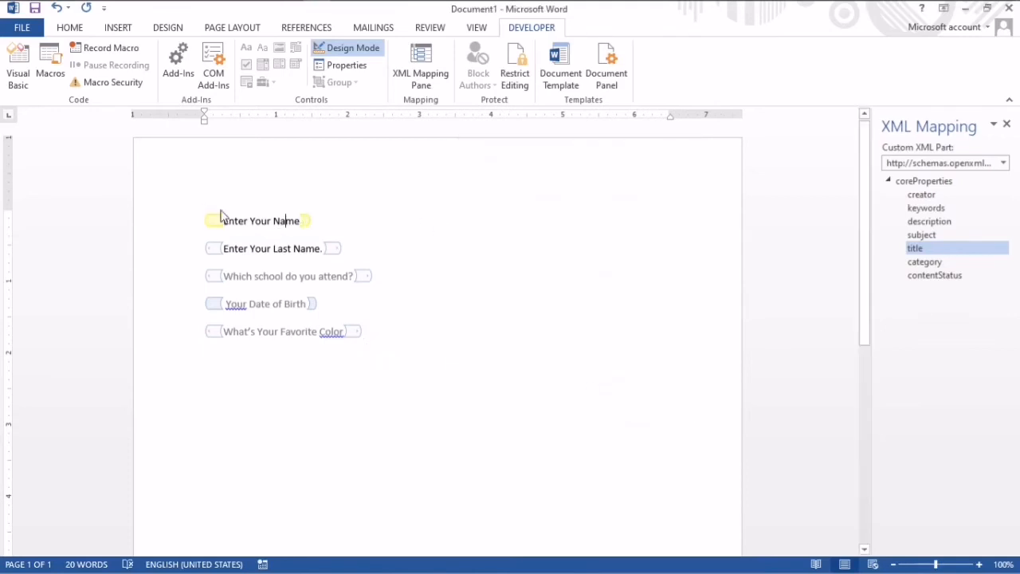
- Change the color of the "Enter Your Last Name." content control in its properties and apply it
left_click(208, 250)
left_click(200, 243)
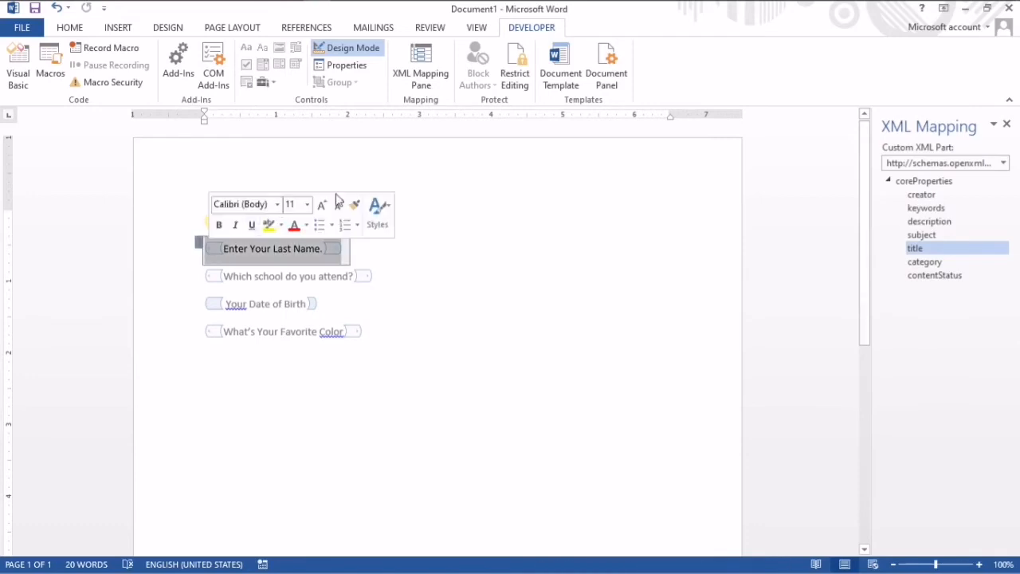
left_click(345, 65)
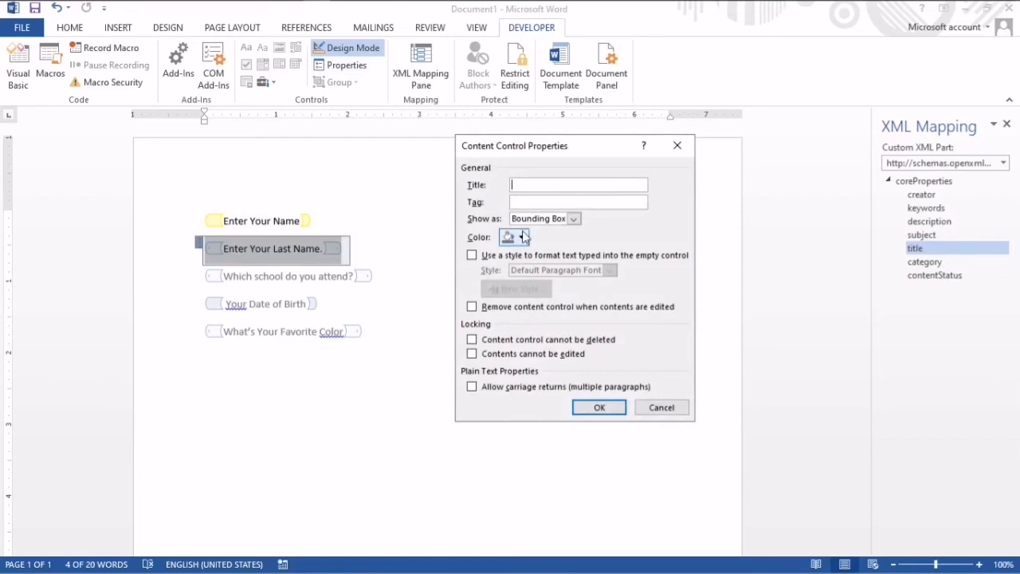
left_click(522, 238)
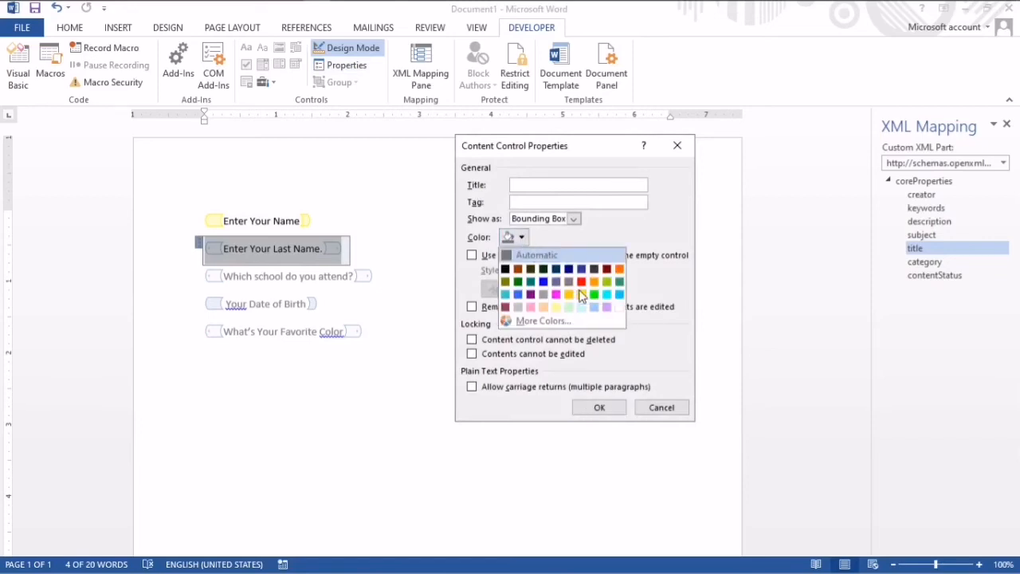
left_click(601, 409)
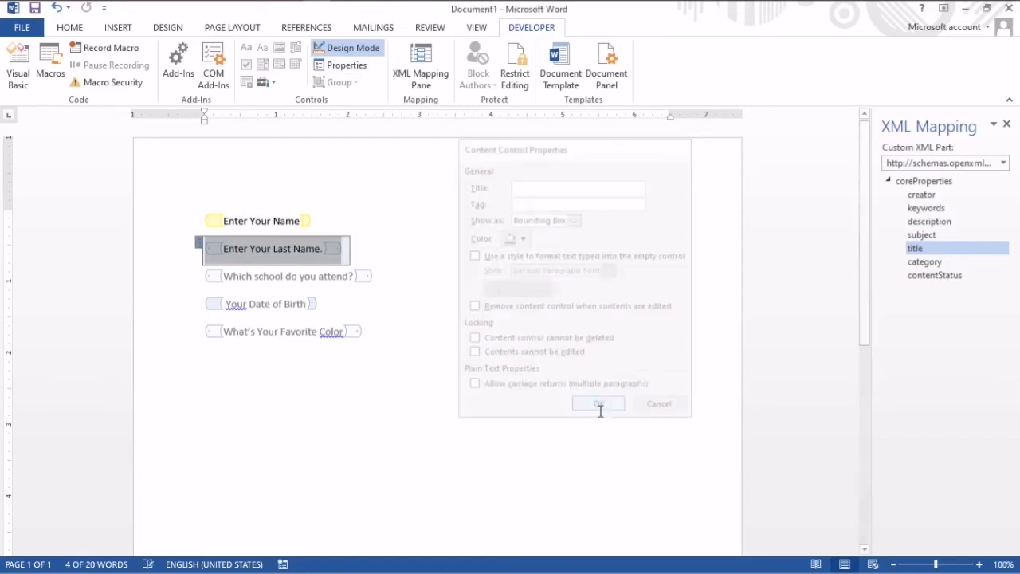
- In the properties of the "Enter Your Last Name." content control, set the color to yellow, prevent its deletion and apply
left_click(212, 276)
left_click(268, 248)
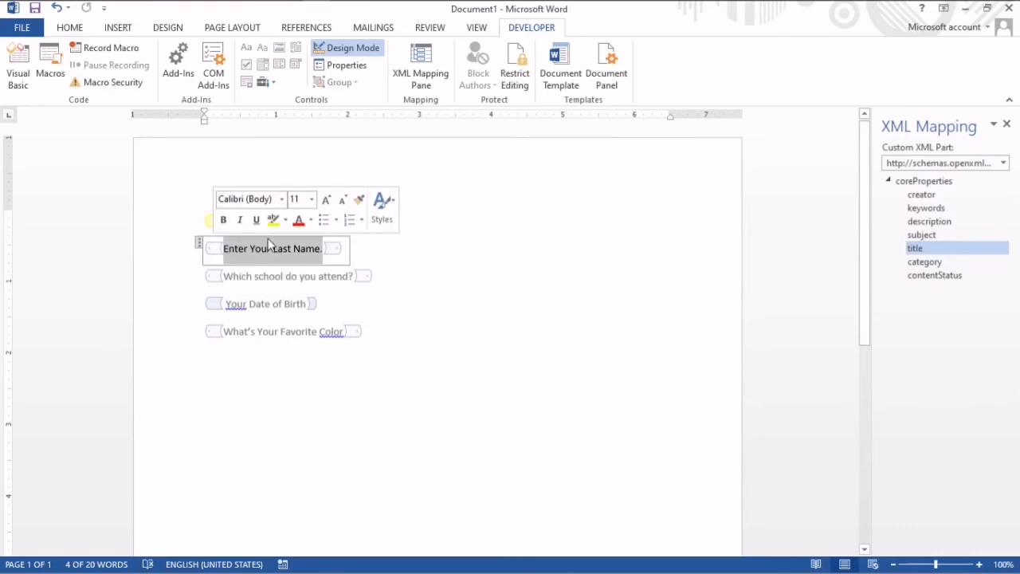
left_click(343, 66)
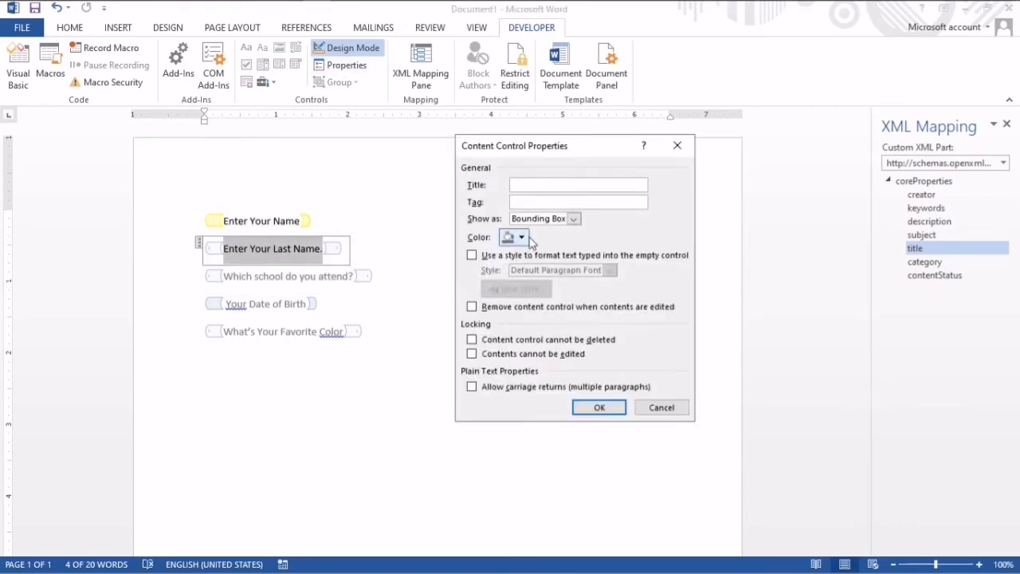
left_click(522, 237)
left_click(588, 297)
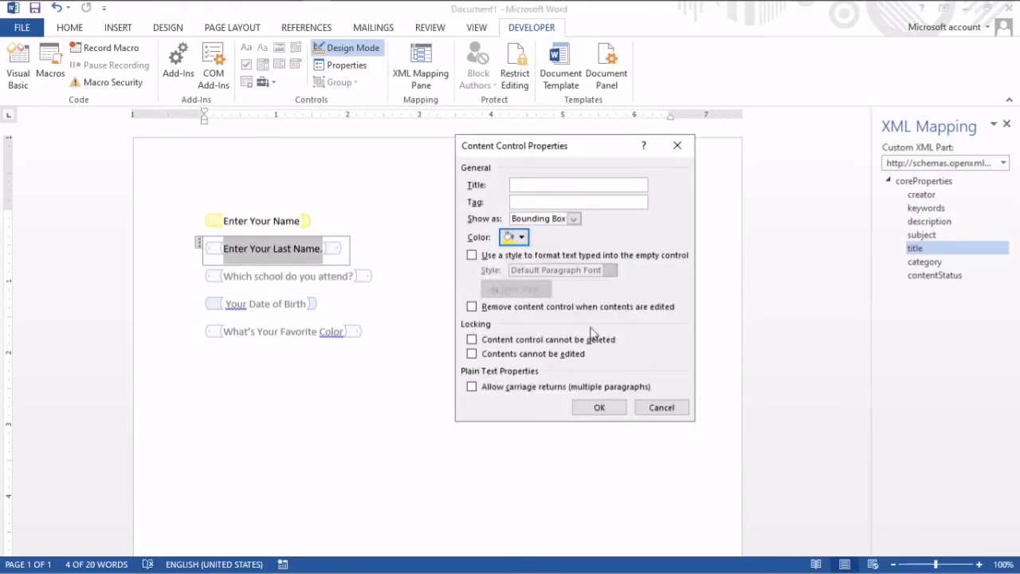
left_click(550, 341)
left_click(597, 407)
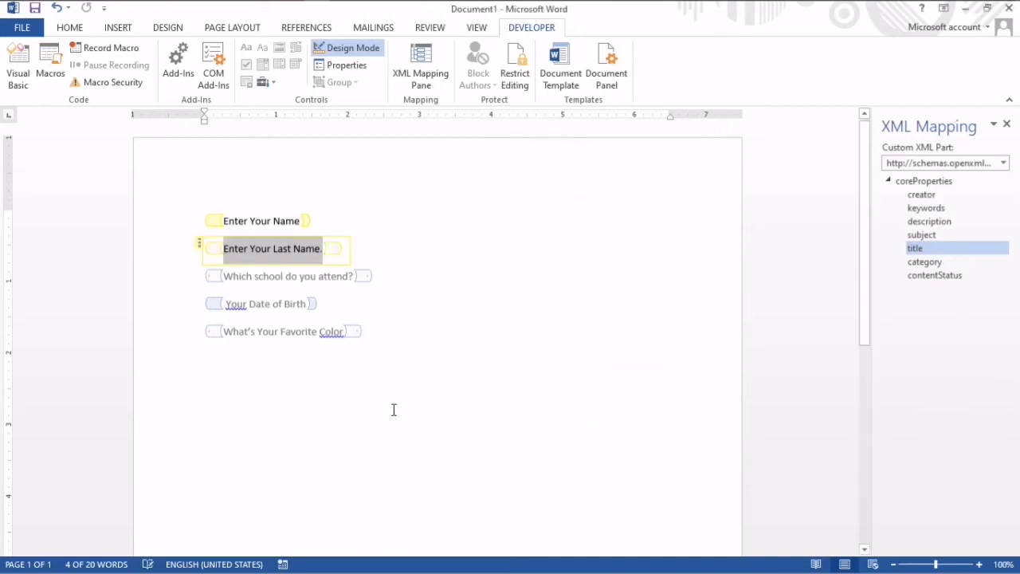
- Set the "Which school do you attend?" content control's color to red, prevent the control from being deleted and apply the properties
left_click(209, 276)
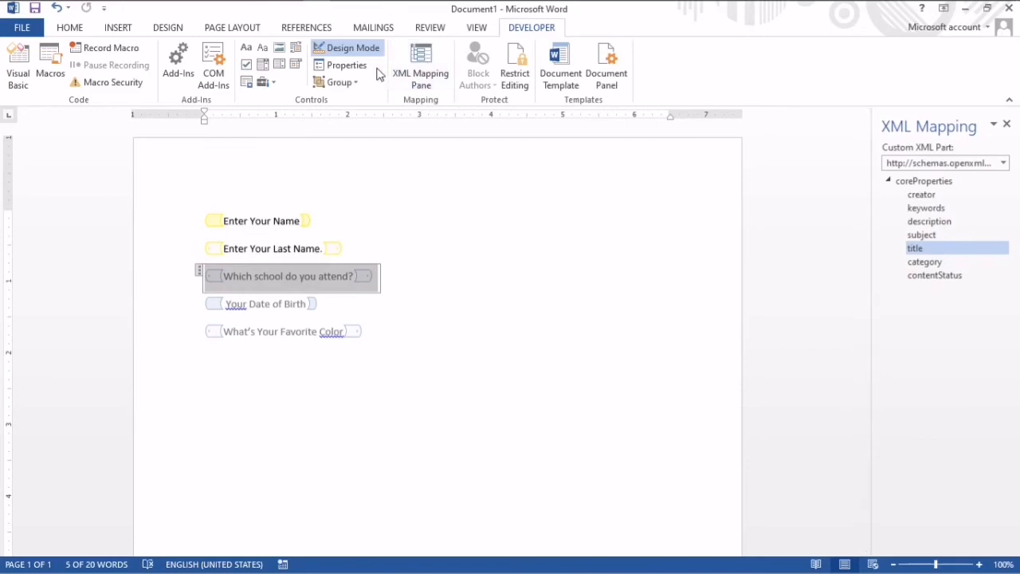
left_click(346, 65)
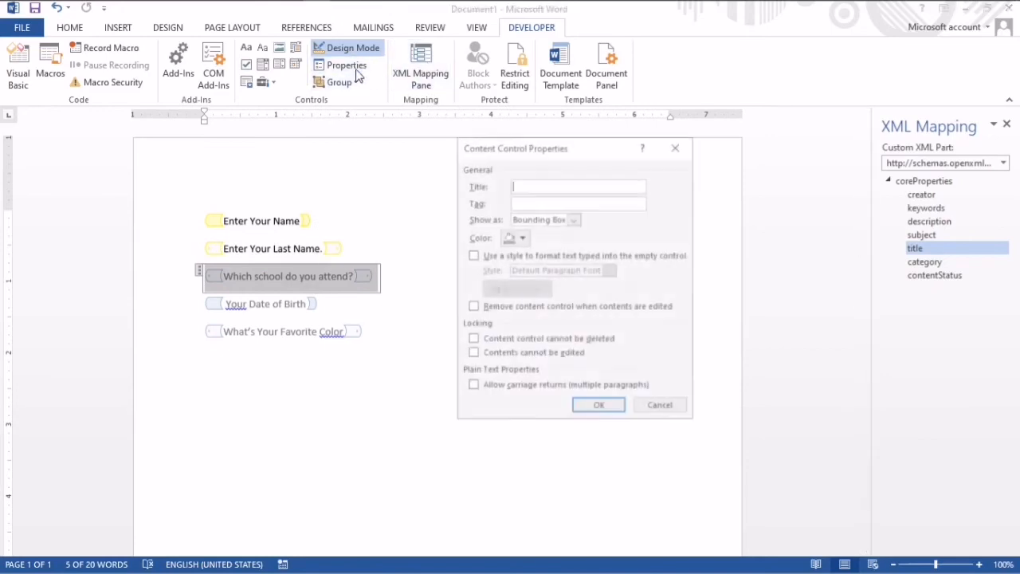
left_click(575, 218)
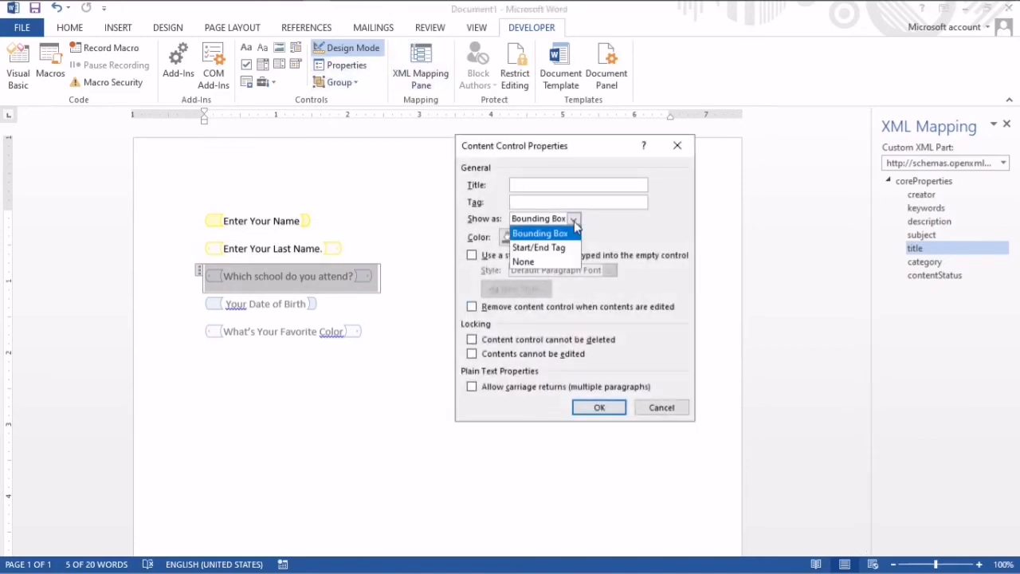
left_click(540, 313)
left_click(539, 311)
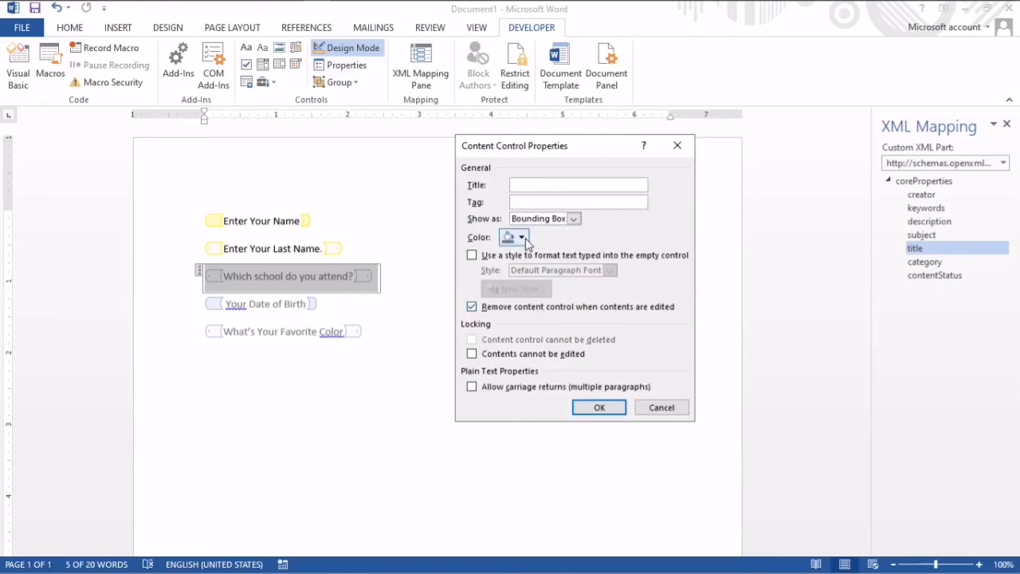
left_click(514, 237)
left_click(582, 285)
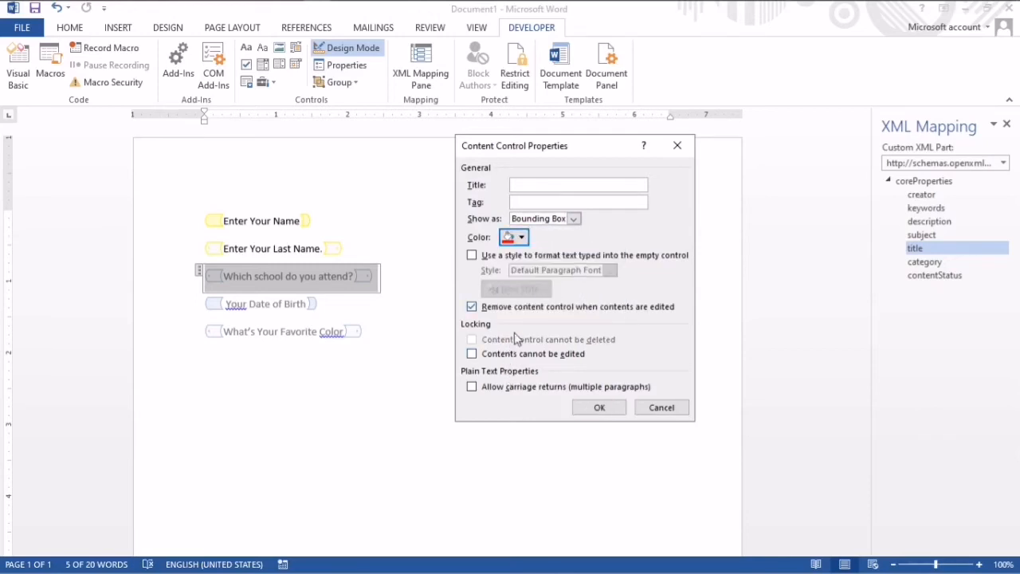
left_click(509, 311)
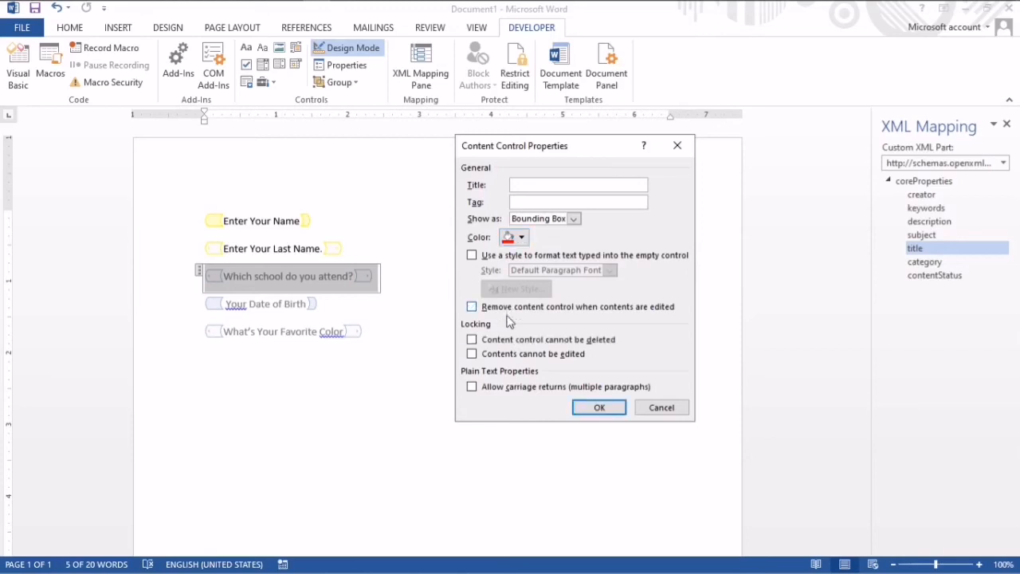
left_click(514, 341)
left_click(599, 408)
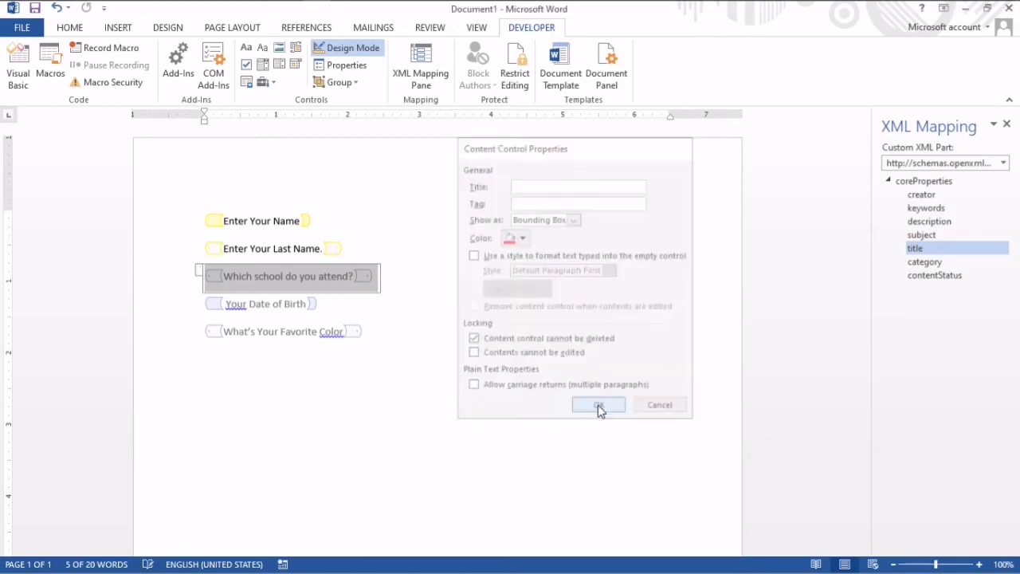
- Insert a combo box content control on a new line below "What's Your Favorite Color"
left_click(205, 303)
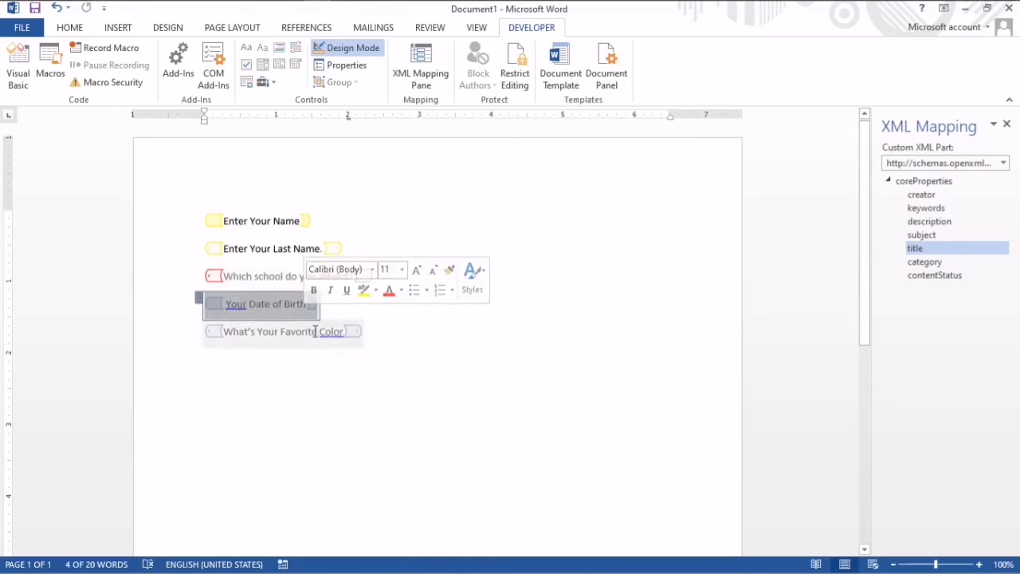
left_click(330, 391)
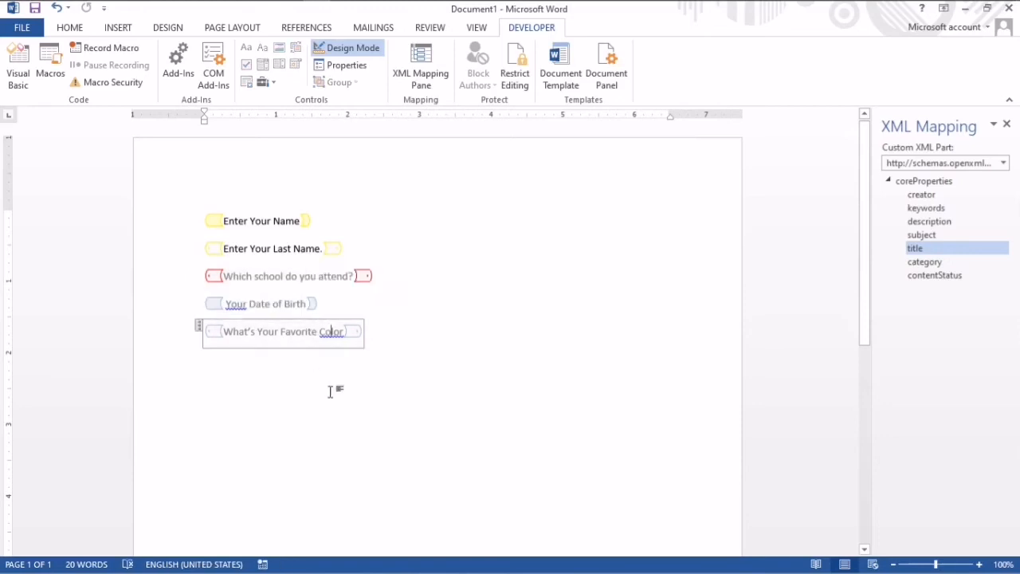
left_click(377, 336)
key("Return")
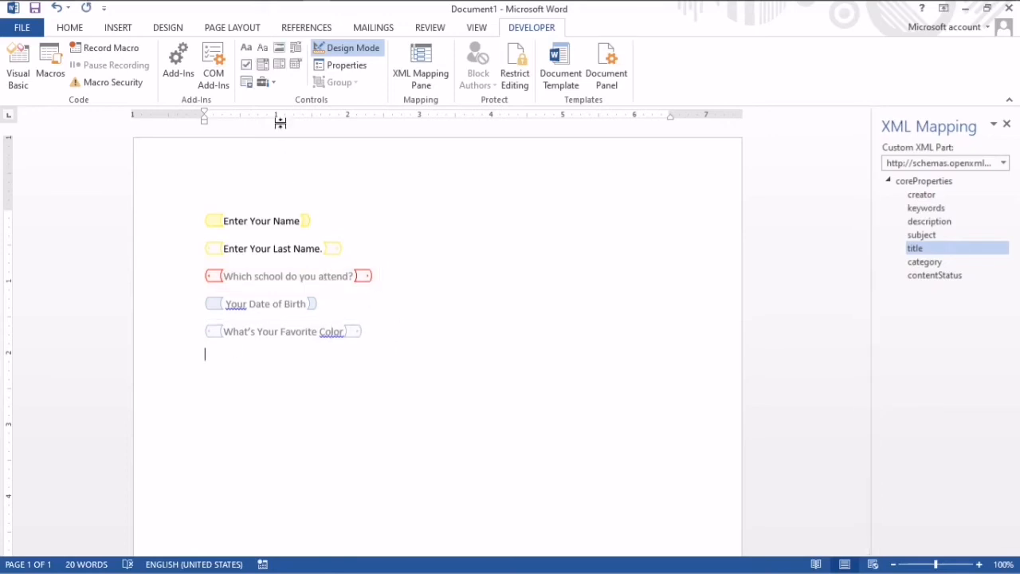
left_click(266, 67)
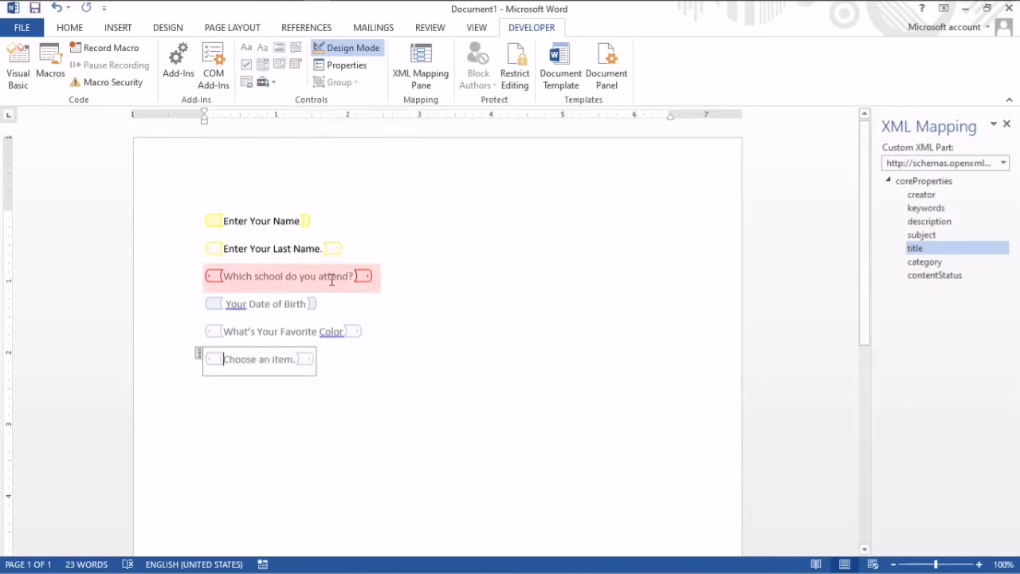
- Replace the combo box's placeholder text with "What is your gender." and open the control's properties
left_click_drag(294, 360, 236, 356)
type("What ")
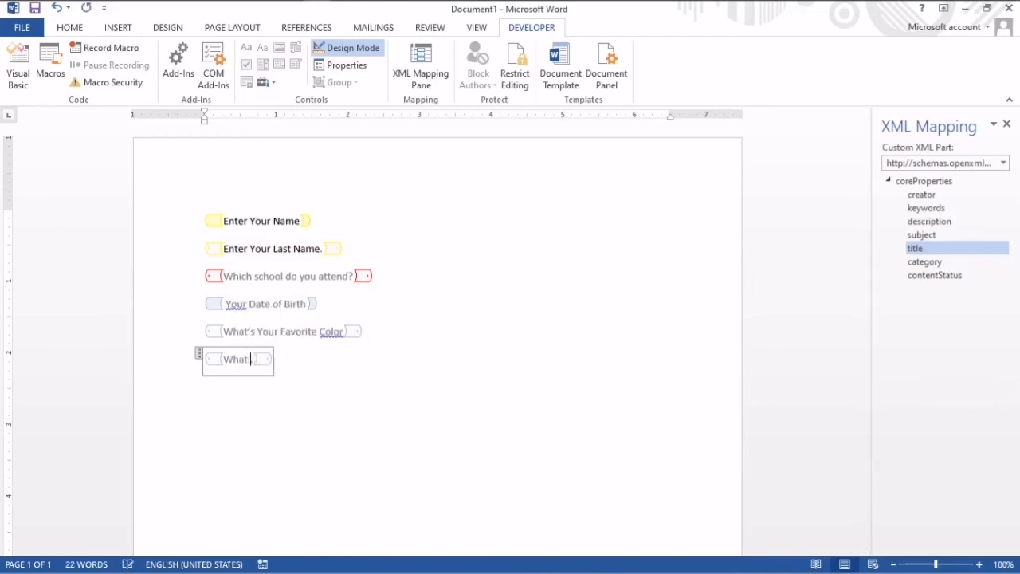
type("is your ngender.")
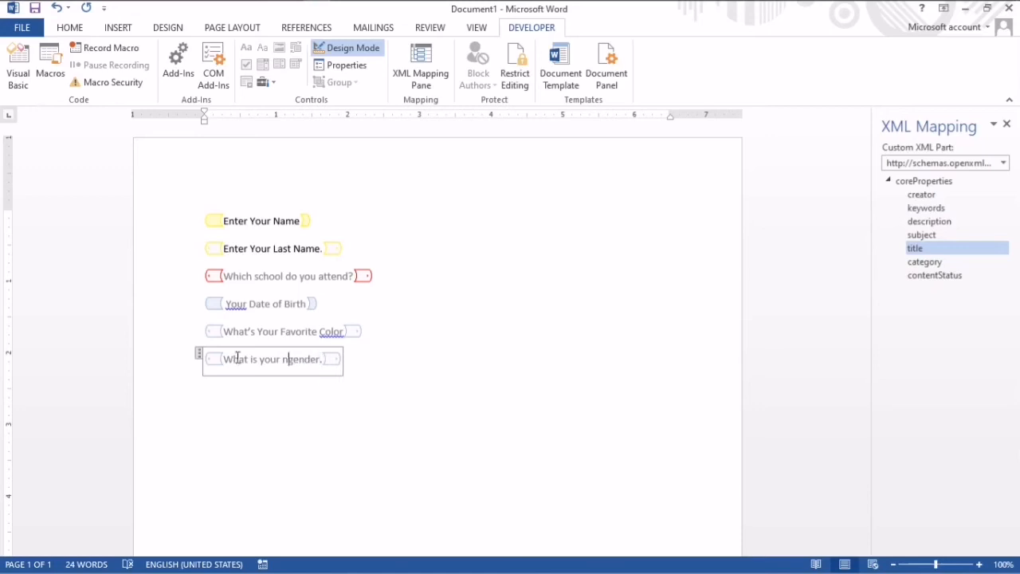
key("BackSpace")
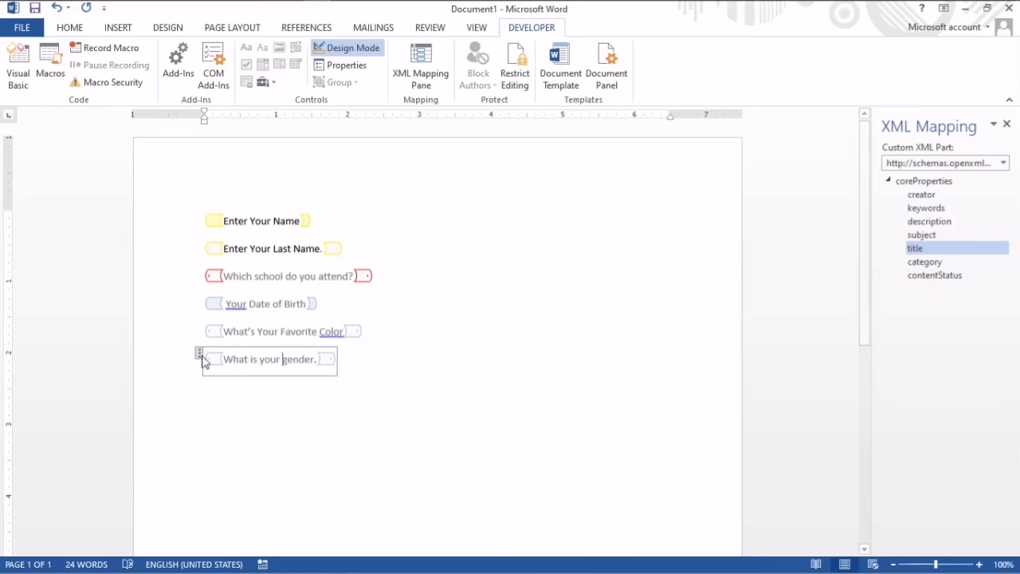
left_click(348, 65)
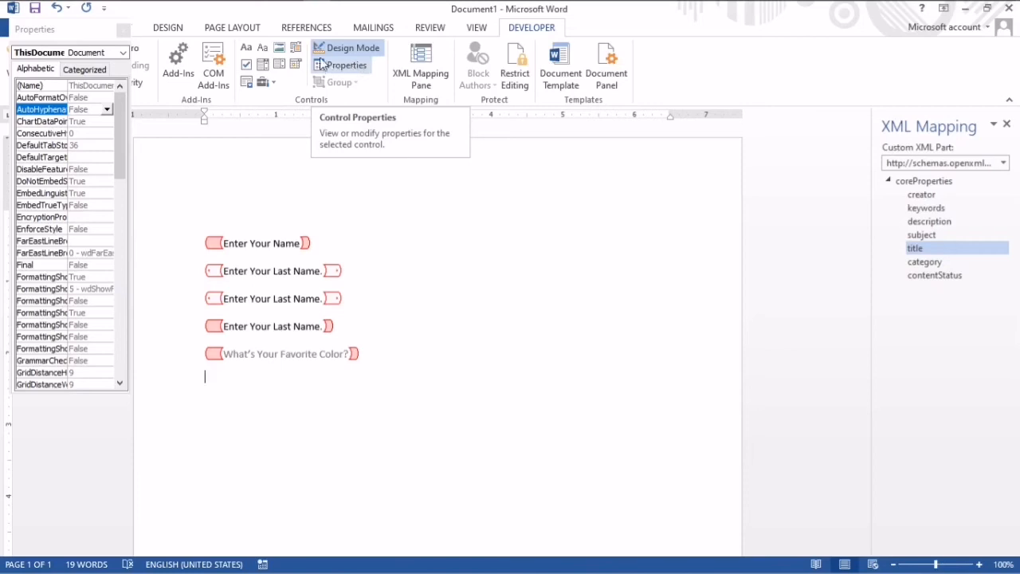
- Insert a drop-down list content control below "What's Your Favorite Color?" with the placeholder text "What is your gender?"
left_click(279, 65)
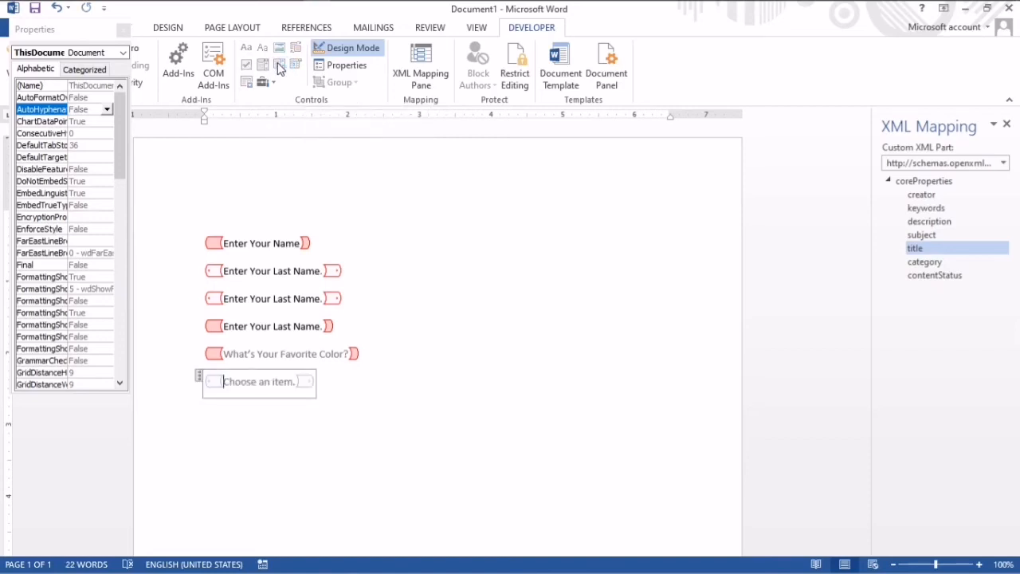
left_click(294, 383)
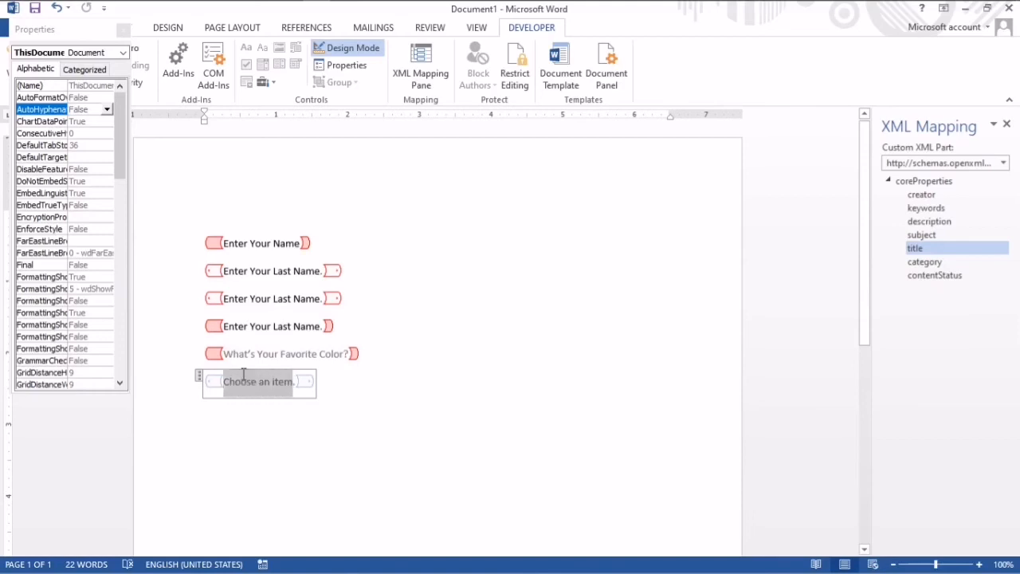
type("What")
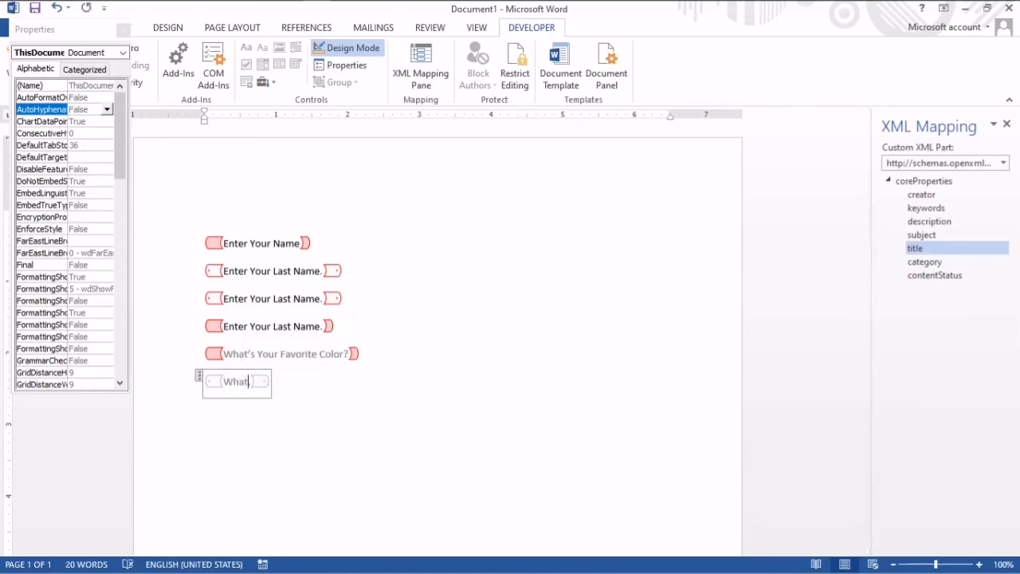
type(" is you")
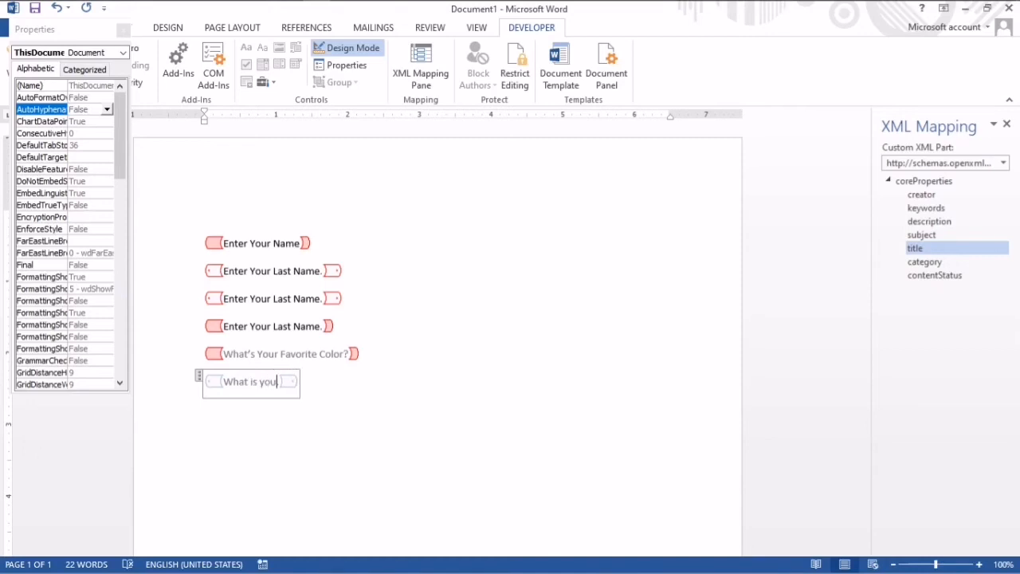
type("r gender")
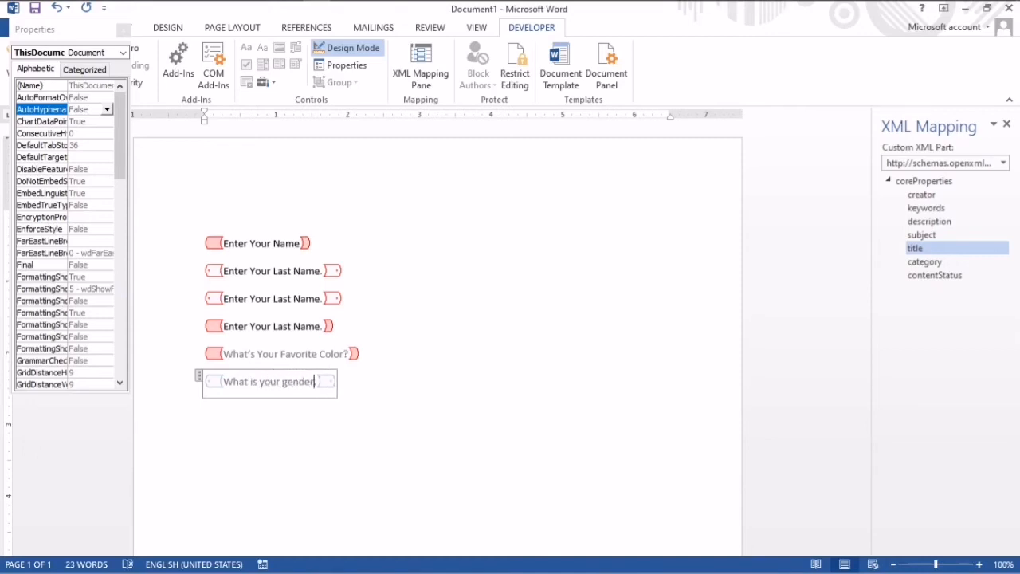
type("?")
key("BackSpace")
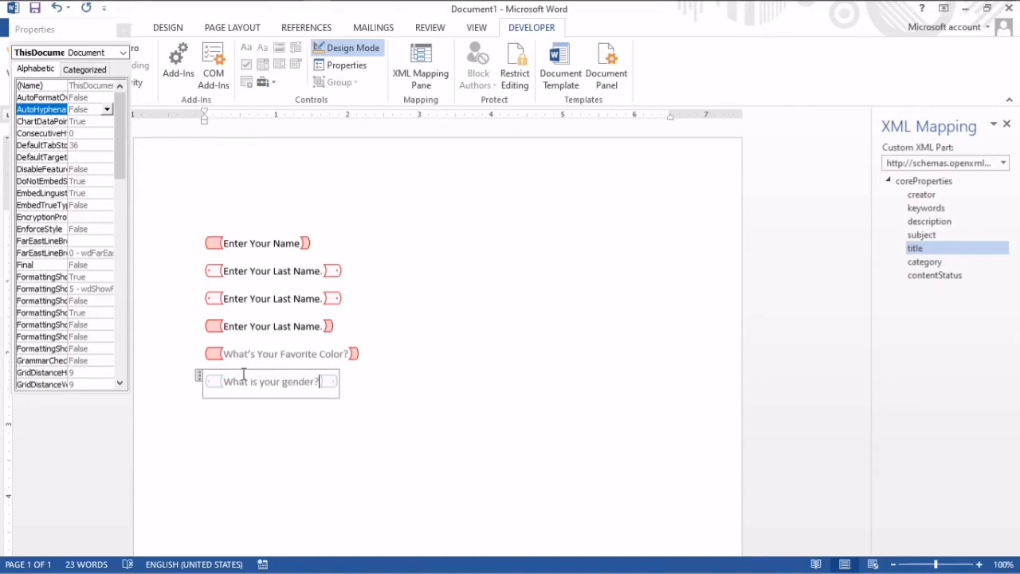
- In the gender drop-down list's properties, add the choices Male and Female
left_click(363, 67)
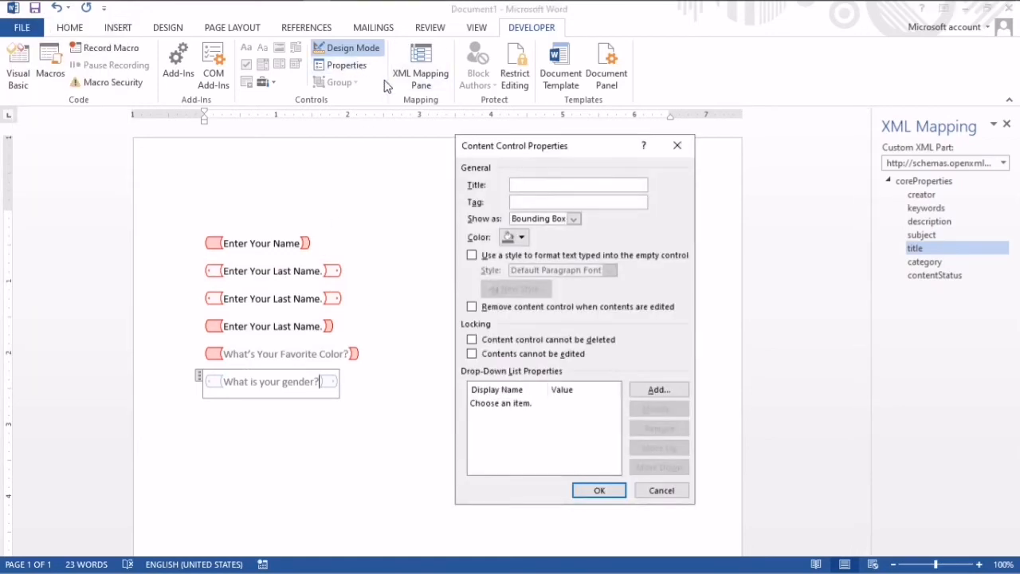
left_click(657, 391)
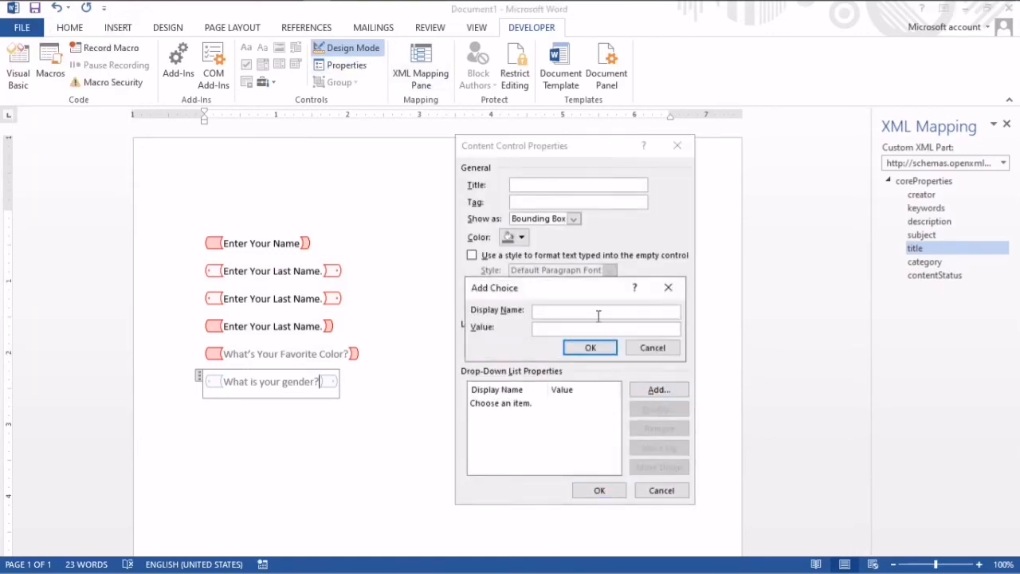
type("Male")
left_click(592, 348)
left_click(656, 391)
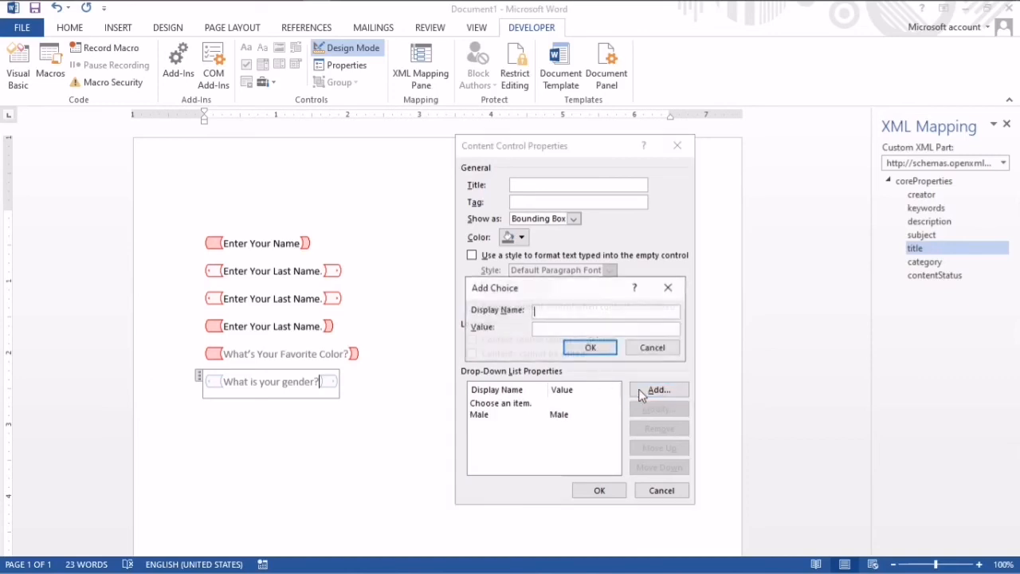
type("Female")
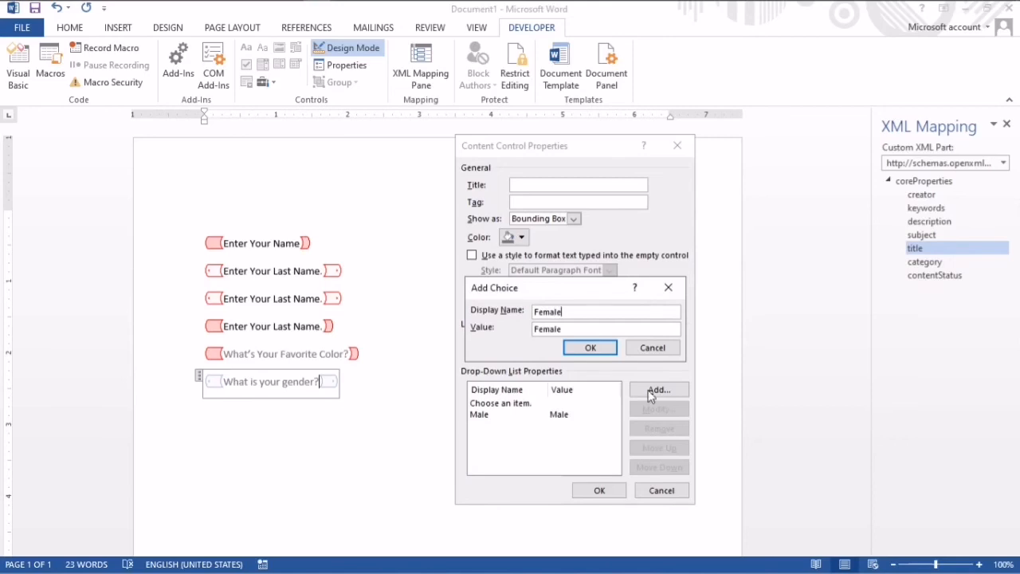
left_click(590, 348)
- Add the choice "Prefer not to say" to the gender drop-down list and apply the properties
left_click(653, 391)
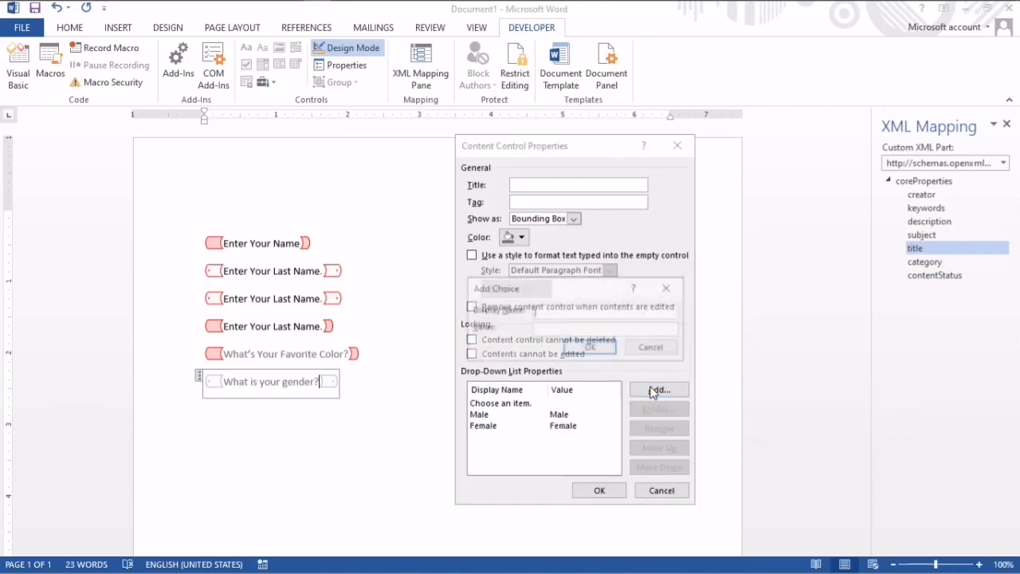
type("Pre")
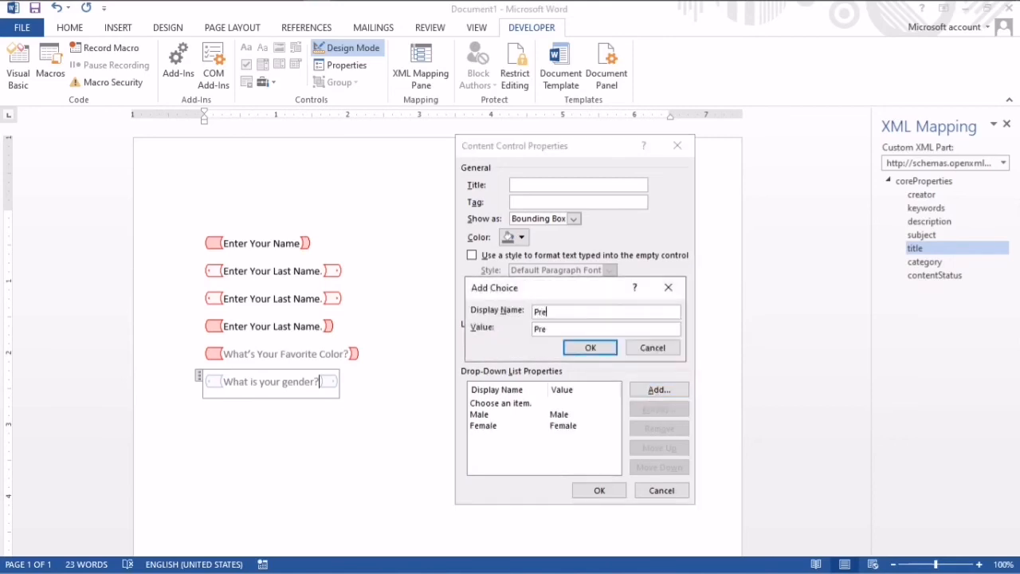
type("fer not to say")
left_click(590, 348)
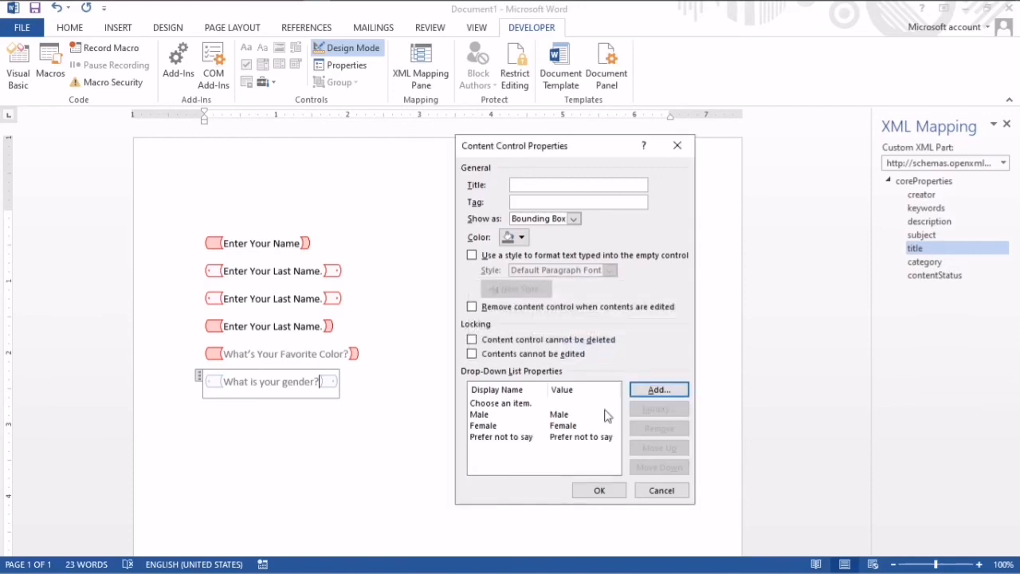
left_click(603, 490)
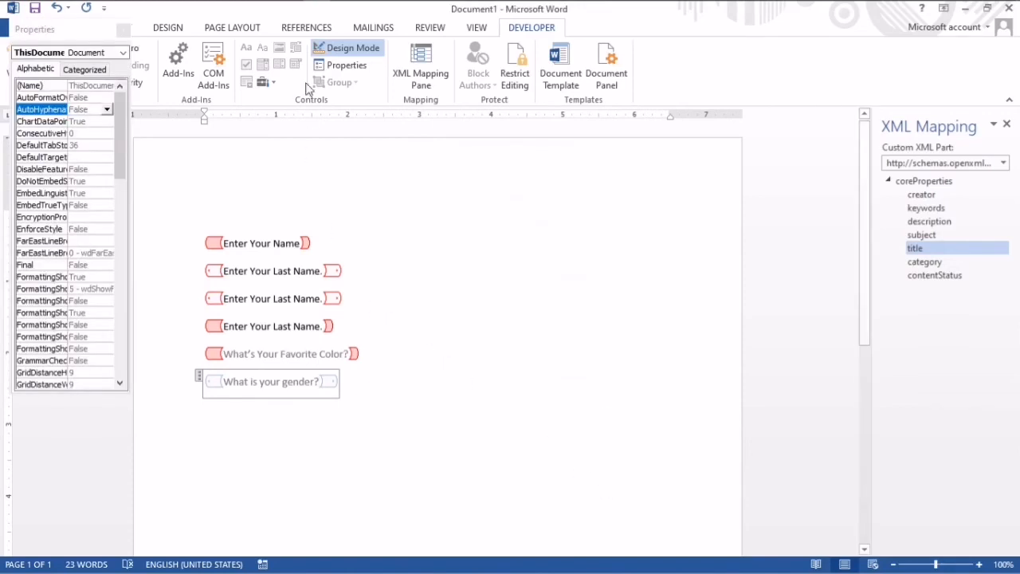
- Turn off Design Mode and expand the "What is your gender?" drop-down list to test its choices
left_click(341, 49)
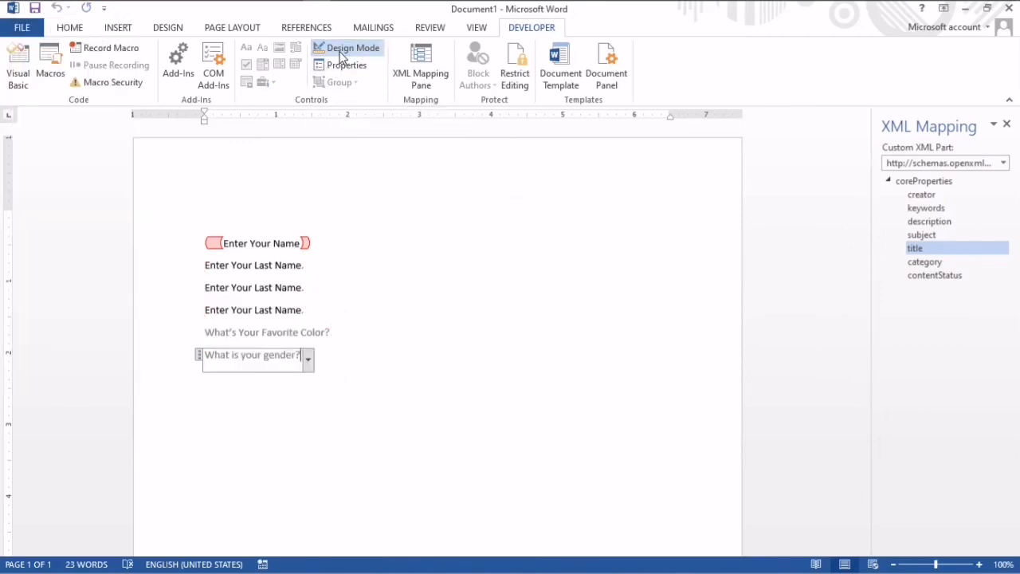
left_click(308, 361)
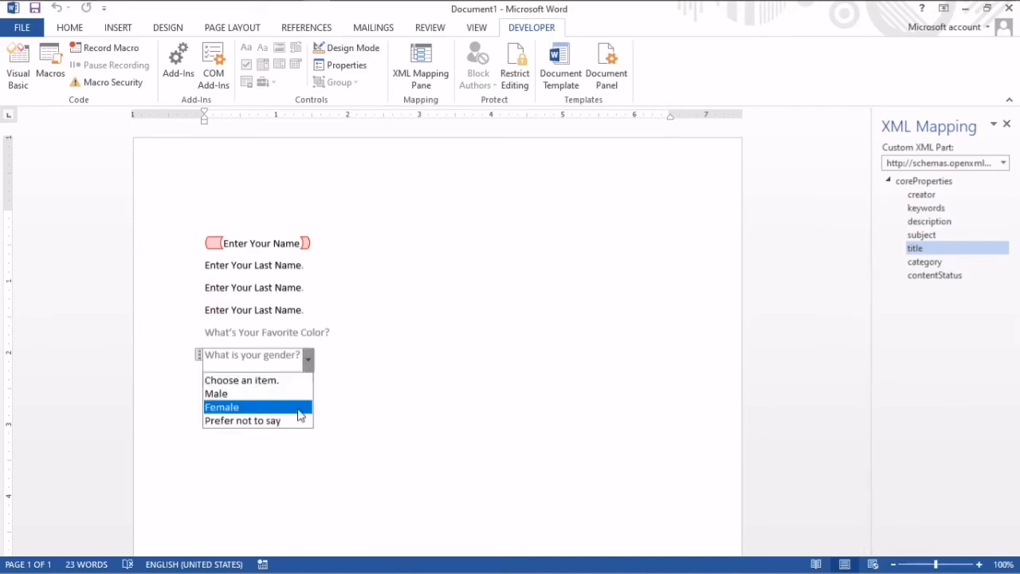
- Insert a date picker content control on a new line below "What is your gender?" and open its calendar
left_click(326, 379)
left_click(326, 362)
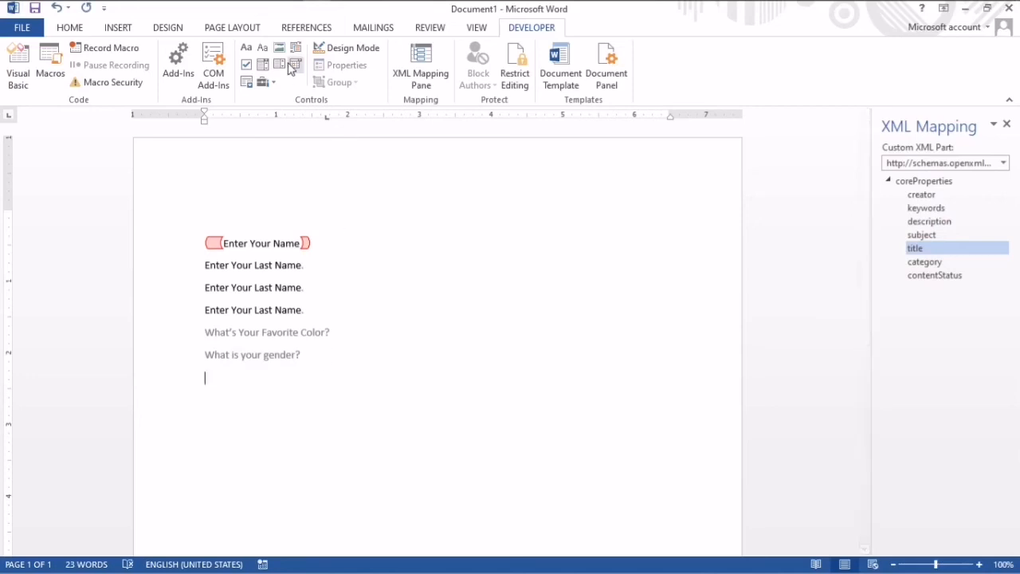
left_click(295, 66)
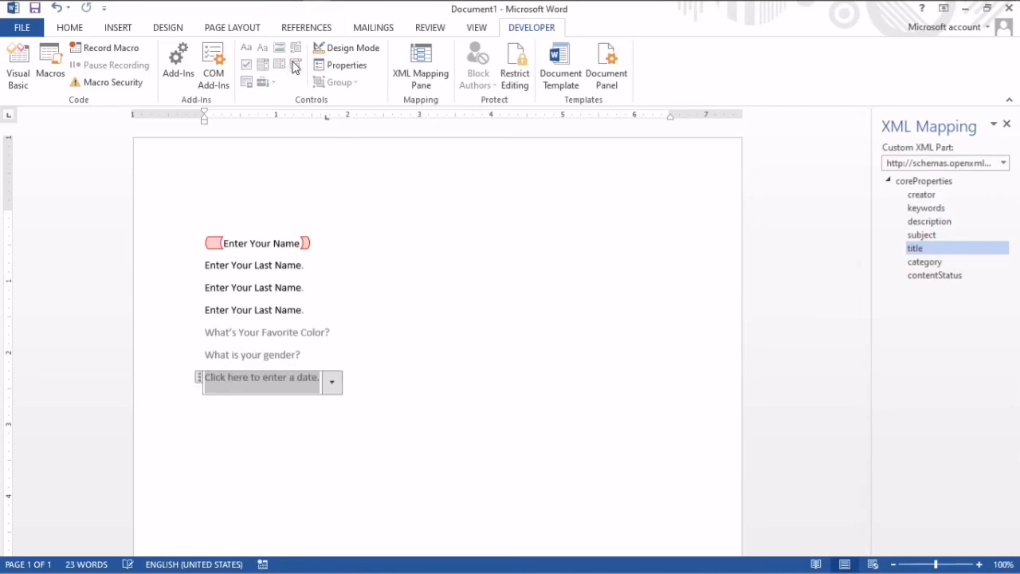
left_click(333, 382)
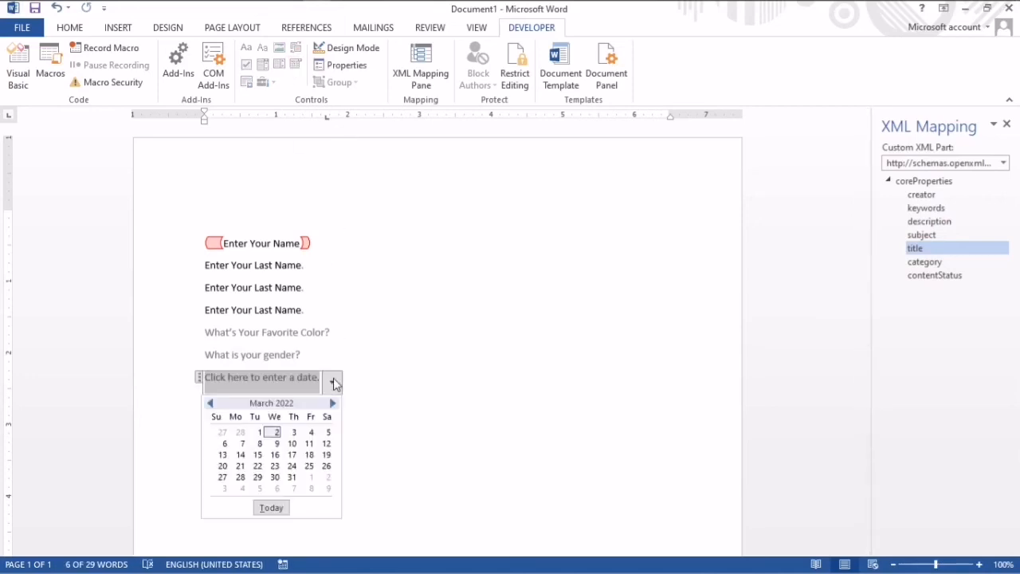
- Insert a picture content control on a new line below the date picker
left_click(355, 379)
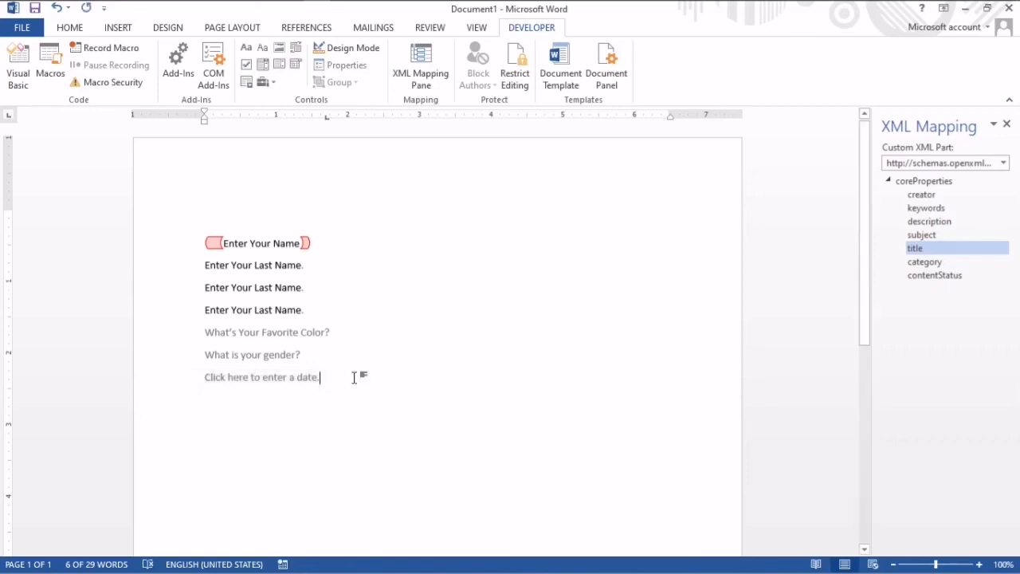
key("Return")
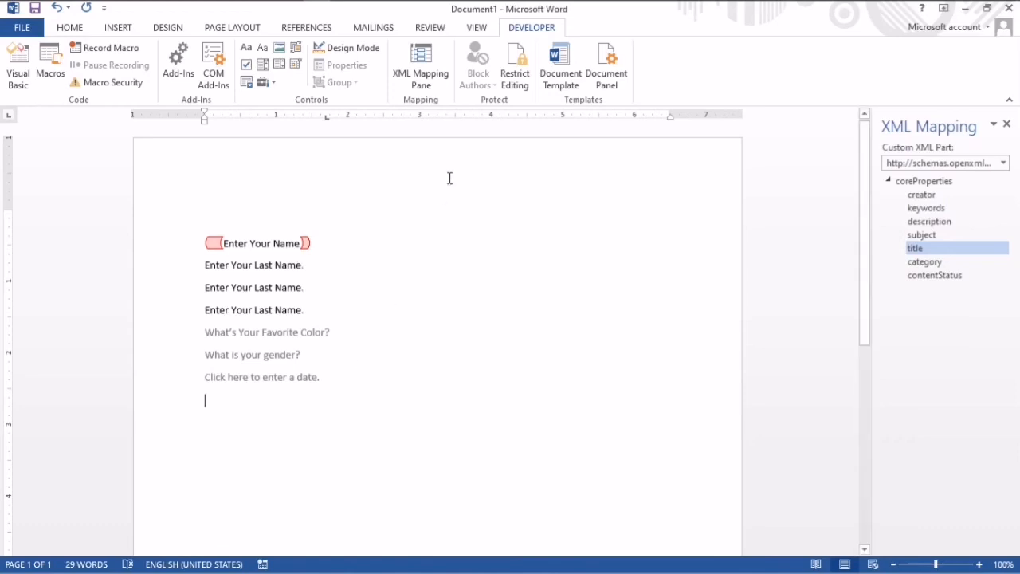
left_click(279, 50)
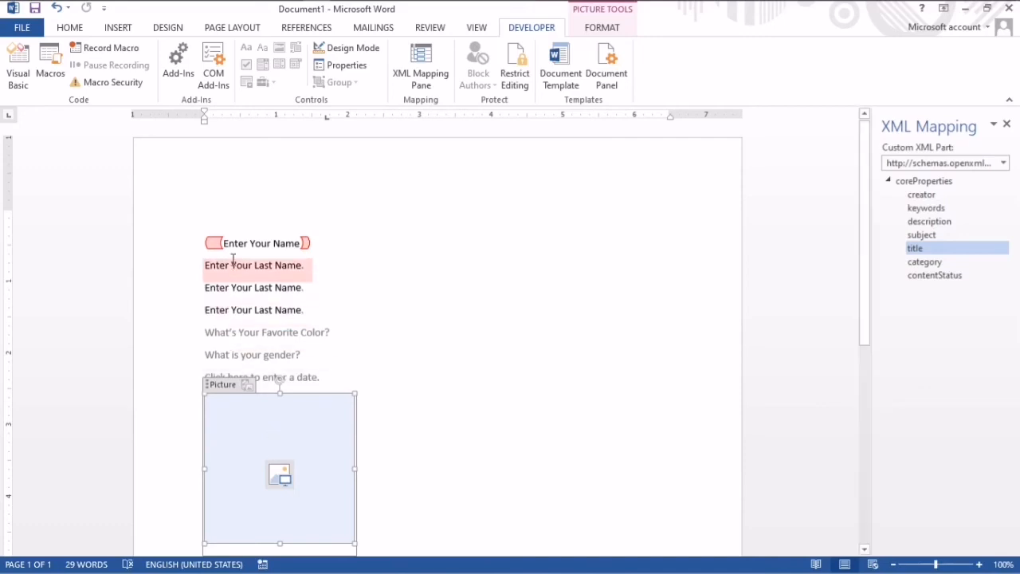
- Paste the copied heading "BIODATA FOR REGISTRATION" above the "Enter Your Name" field
double_click(205, 195)
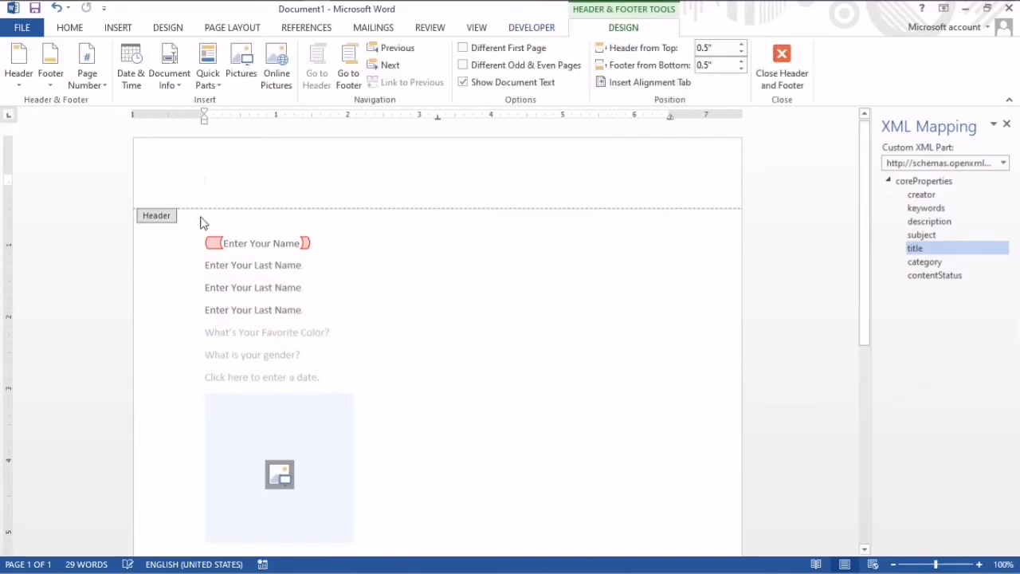
double_click(200, 218)
type("BIODATA FOR REGISTRATION")
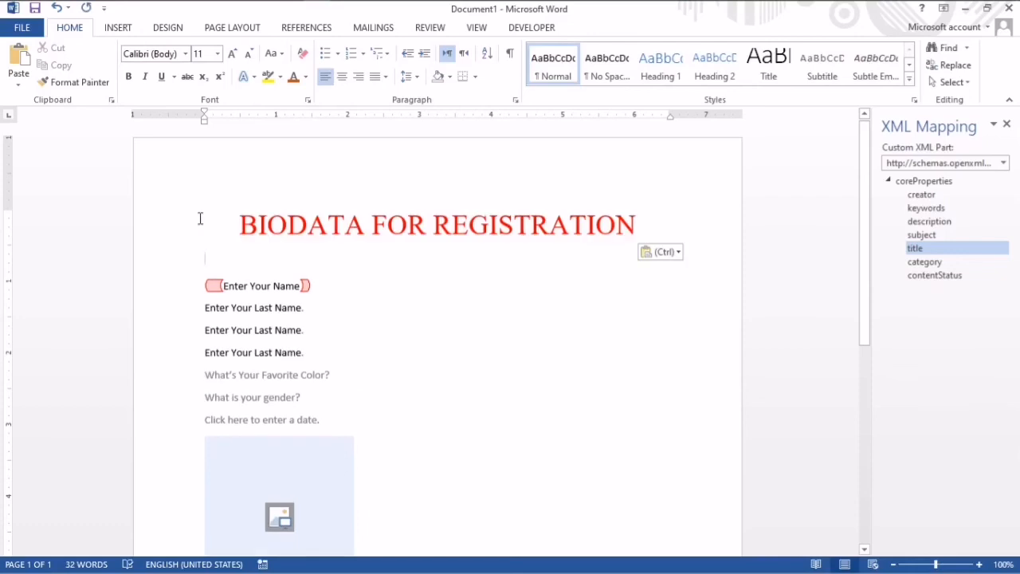
- Make all form fields from "Enter Your Name" through the date picker italic and enlarge them to 22 pt
left_click_drag(188, 282, 377, 550)
key("ctrl+i")
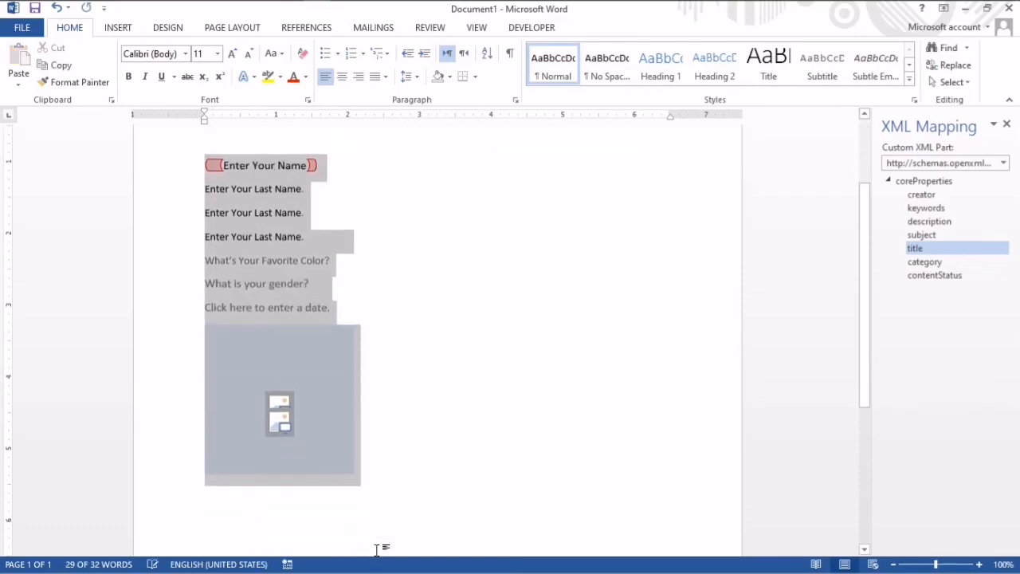
key("ctrl+shift+period")
key("ctrl+shift+period")
key("ctrl+shift+period")
key("ctrl+shift+period")
key("ctrl+shift+period")
key("ctrl+shift+period")
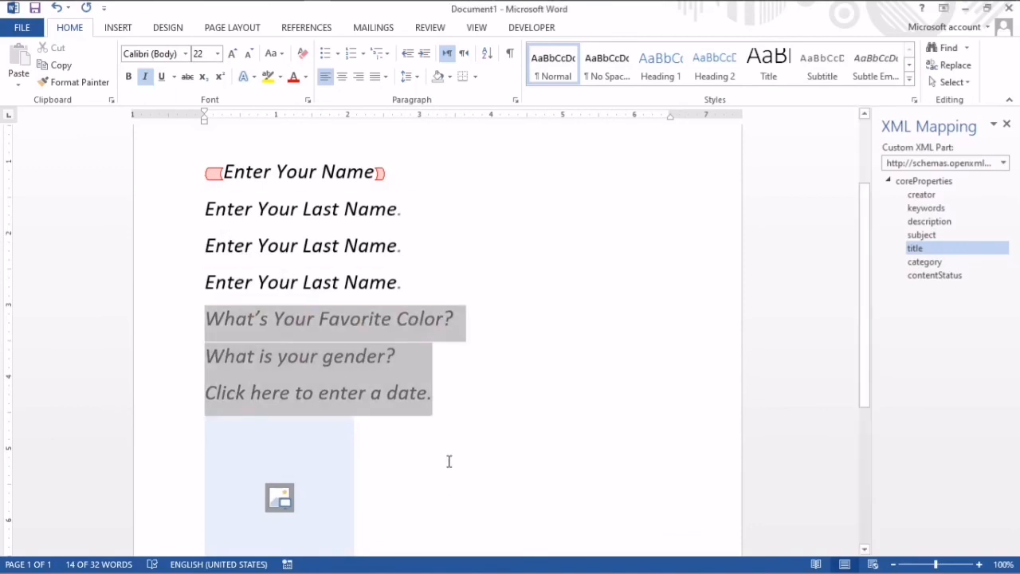
- Select the whole document and change its font color to a darker shade of the orange theme color
left_click_drag(449, 461, 292, 183)
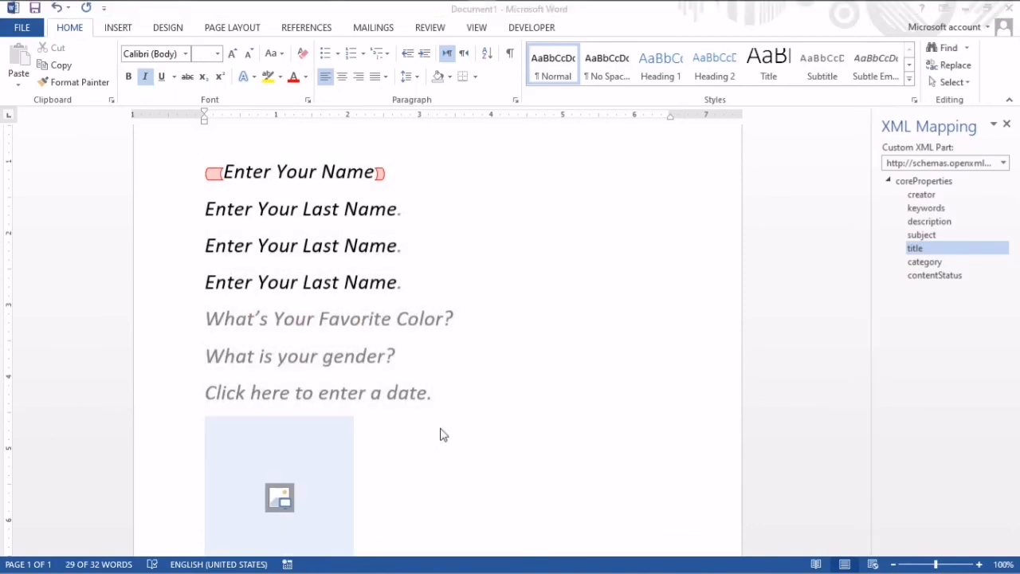
left_click(311, 256)
key("ctrl+a")
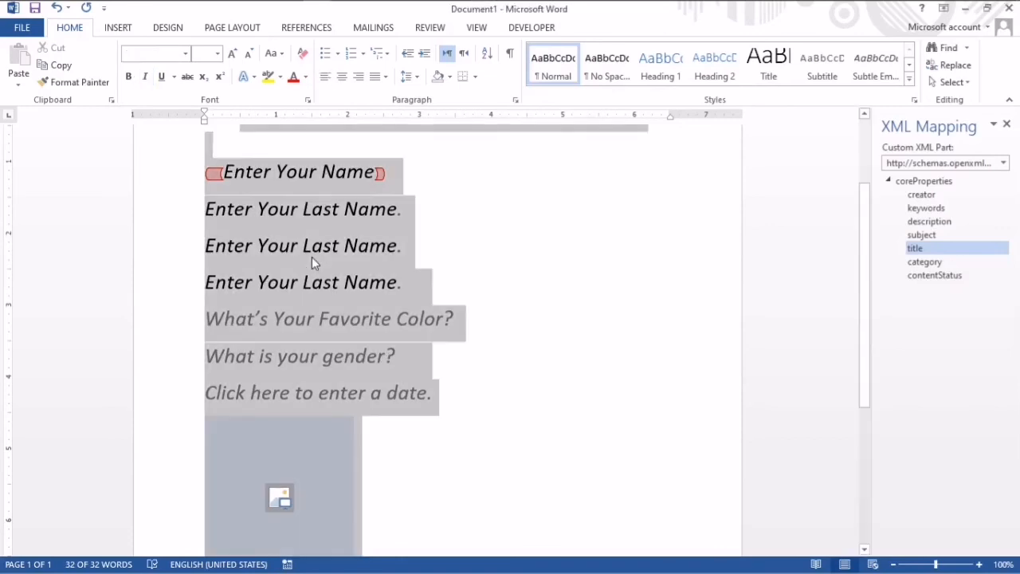
left_click(306, 77)
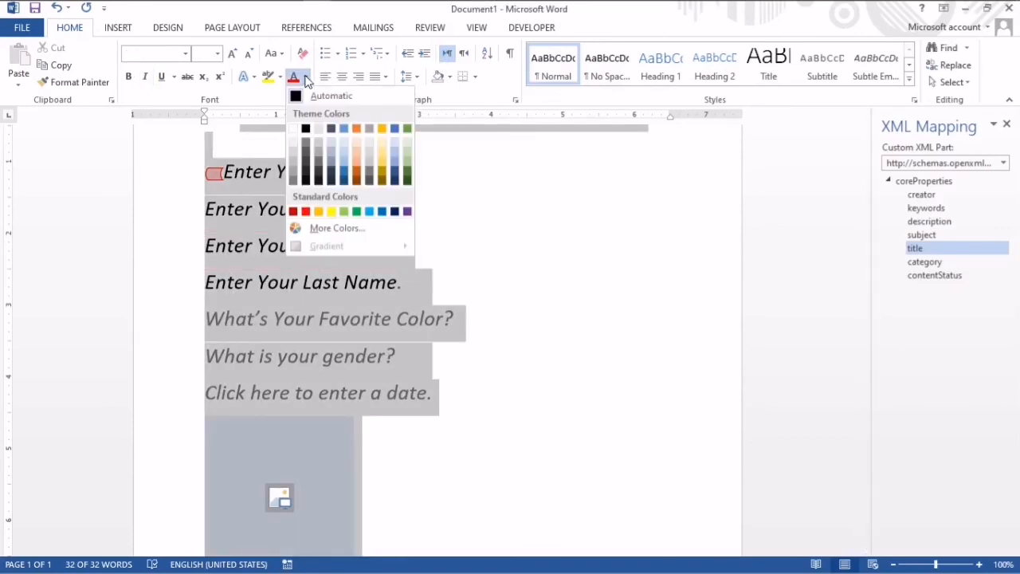
left_click(357, 169)
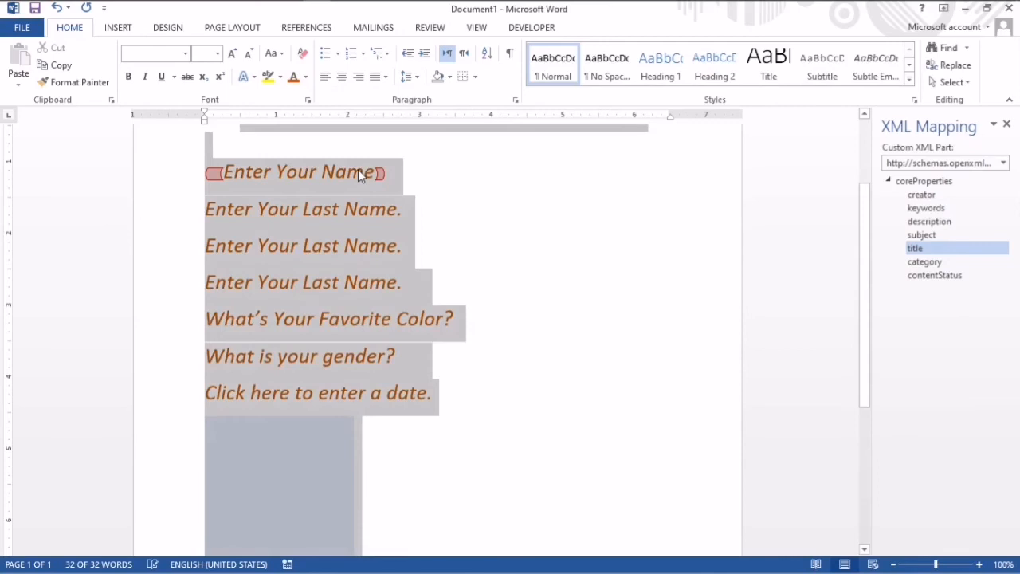
left_click(527, 304)
- Change the font color of the heading "BIODATA FOR REGISTRATION" to standard red
left_click_drag(865, 289, 855, 206)
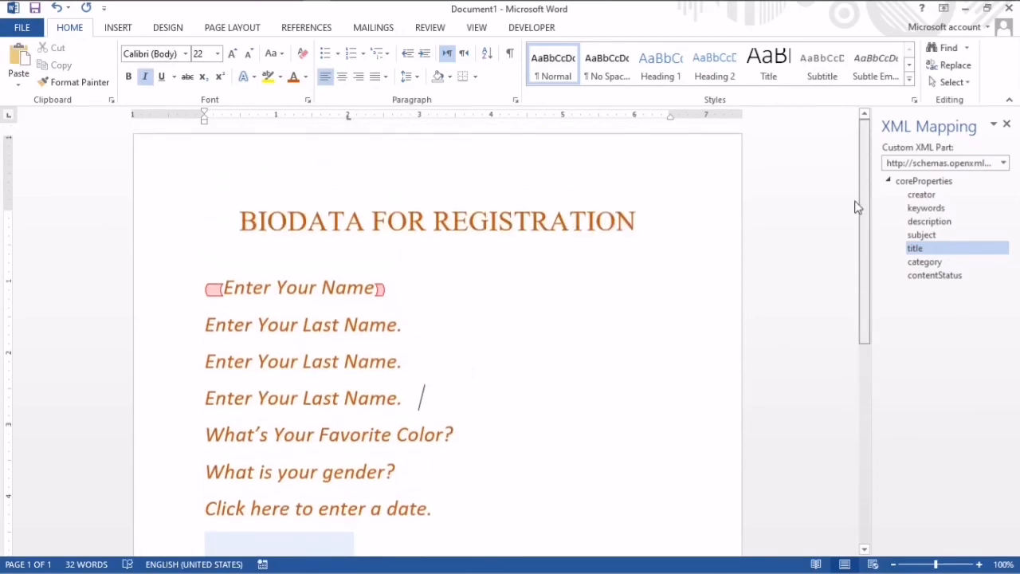
left_click_drag(651, 226, 239, 226)
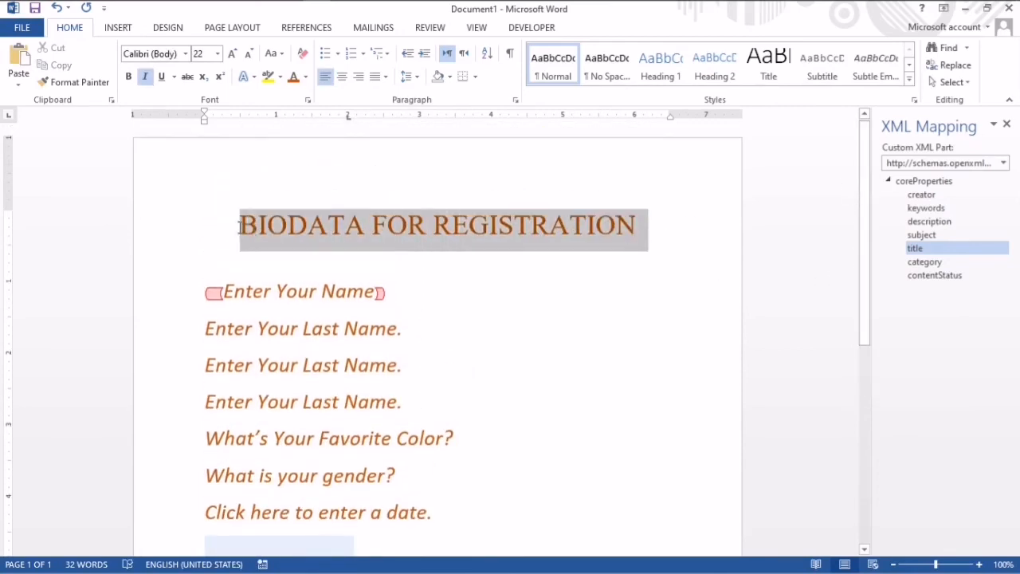
left_click(305, 77)
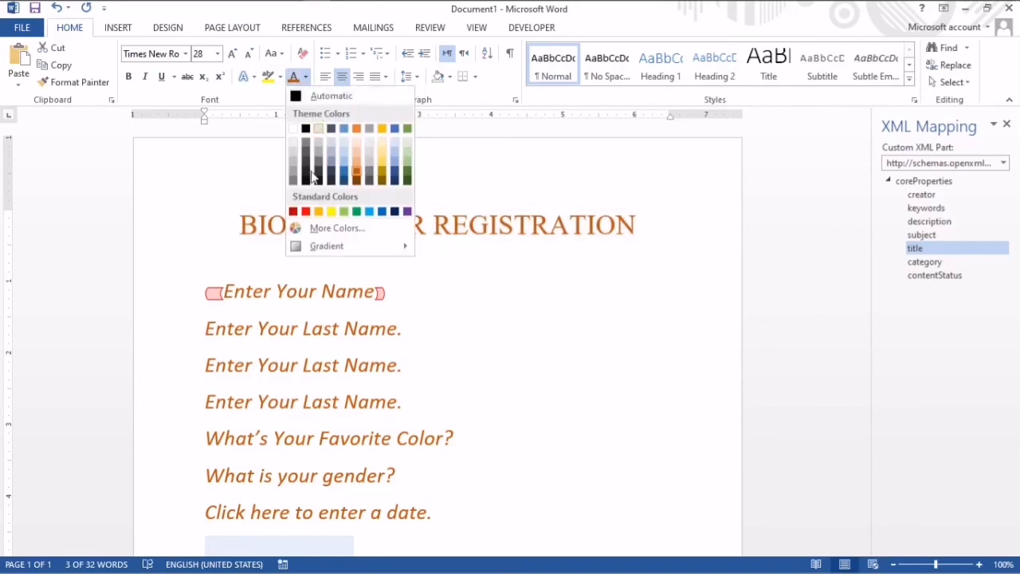
left_click(305, 212)
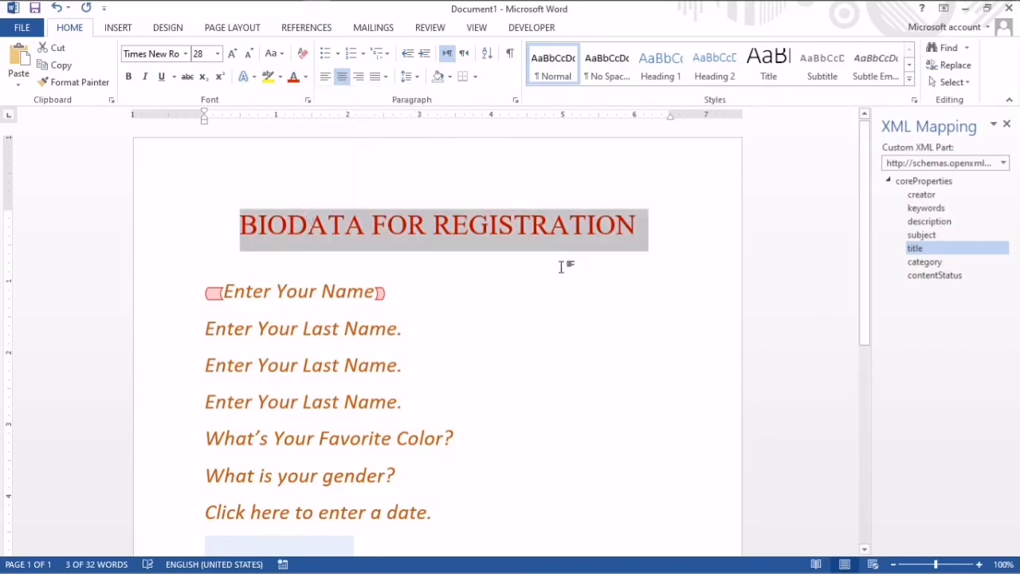
left_click(596, 226)
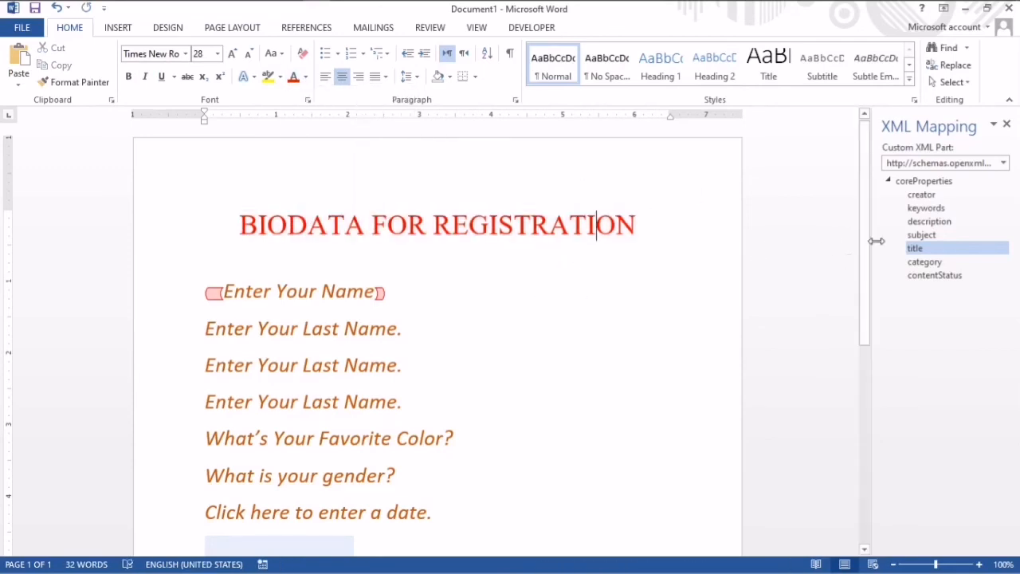
- View the content control properties of the picture control and close them without changes
left_click_drag(868, 241, 883, 291)
left_click(333, 431)
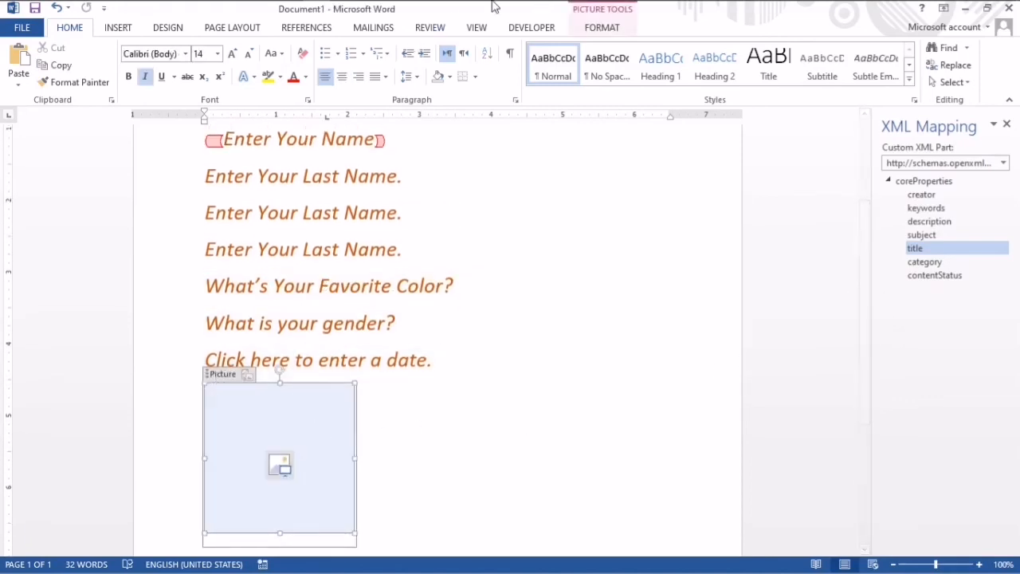
left_click(526, 28)
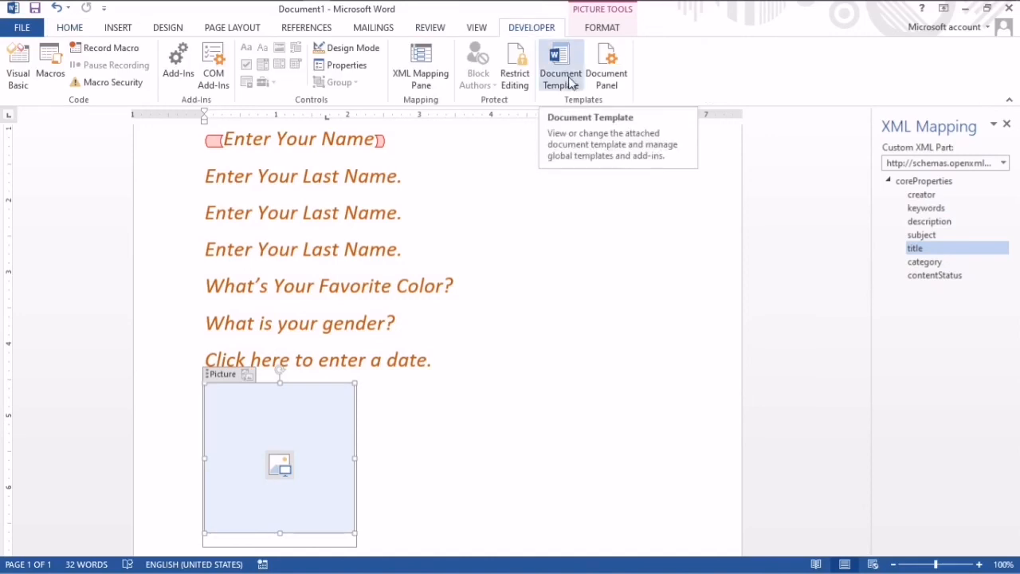
left_click(363, 70)
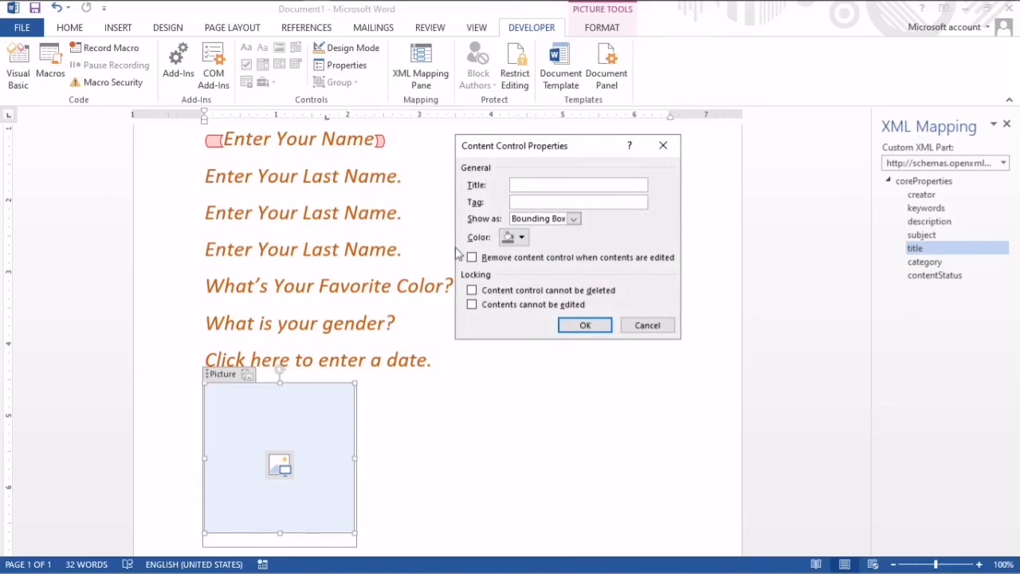
left_click(663, 145)
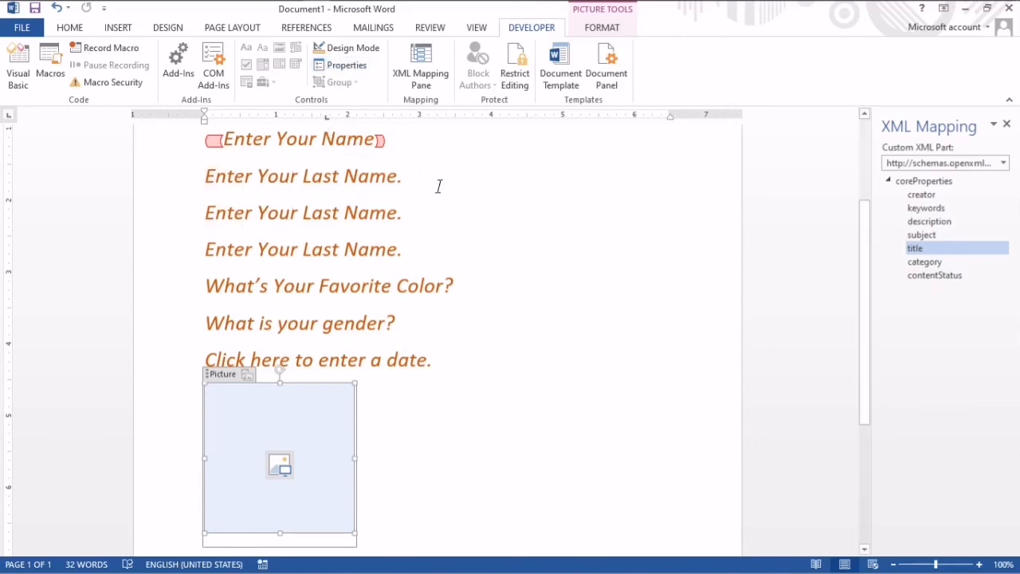
- Select all form fields from "Enter Your Name" through the picture control and view their content control properties without changing them
scroll(858, 264, "up", 3)
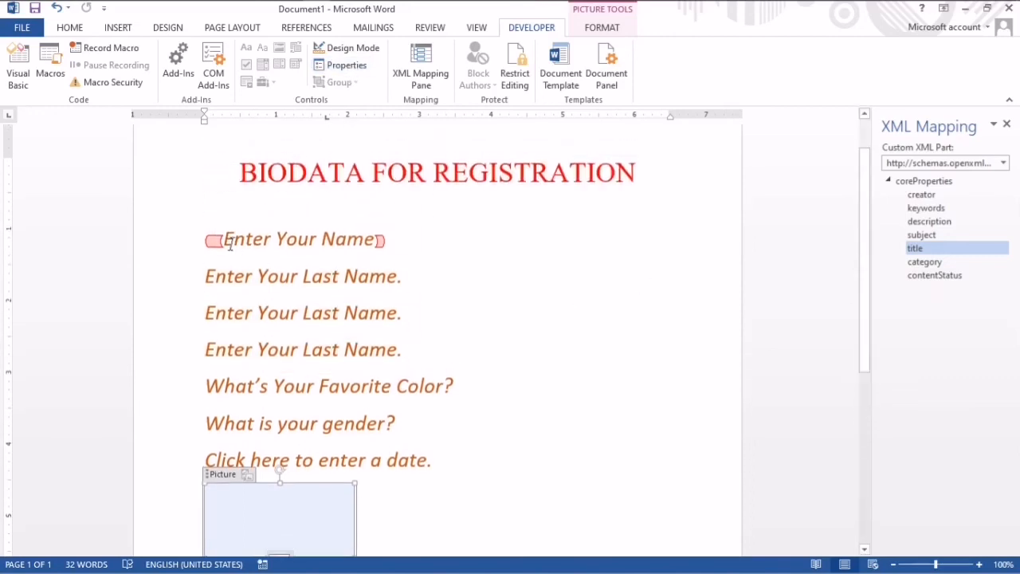
left_click_drag(186, 239, 401, 531)
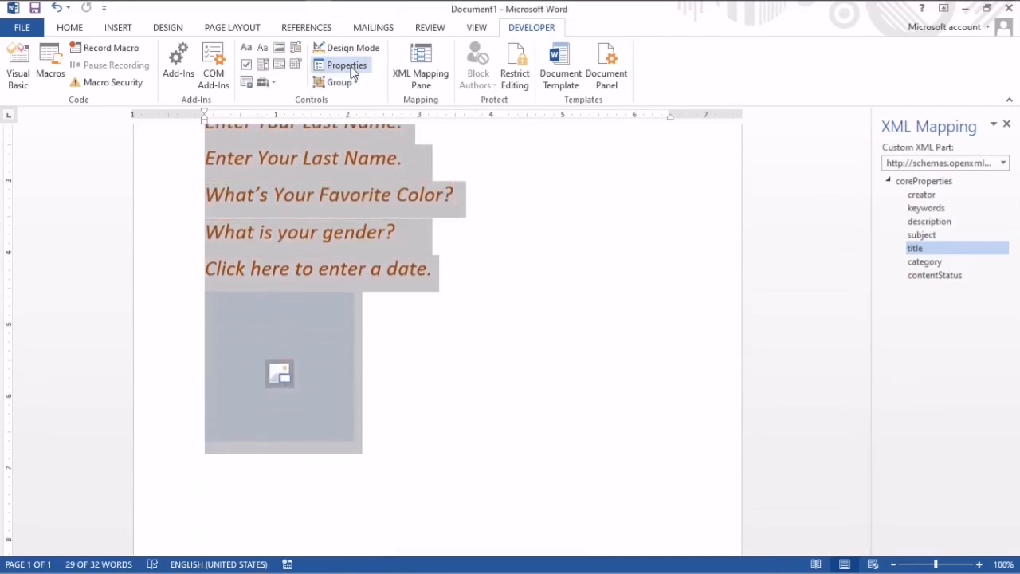
left_click(347, 66)
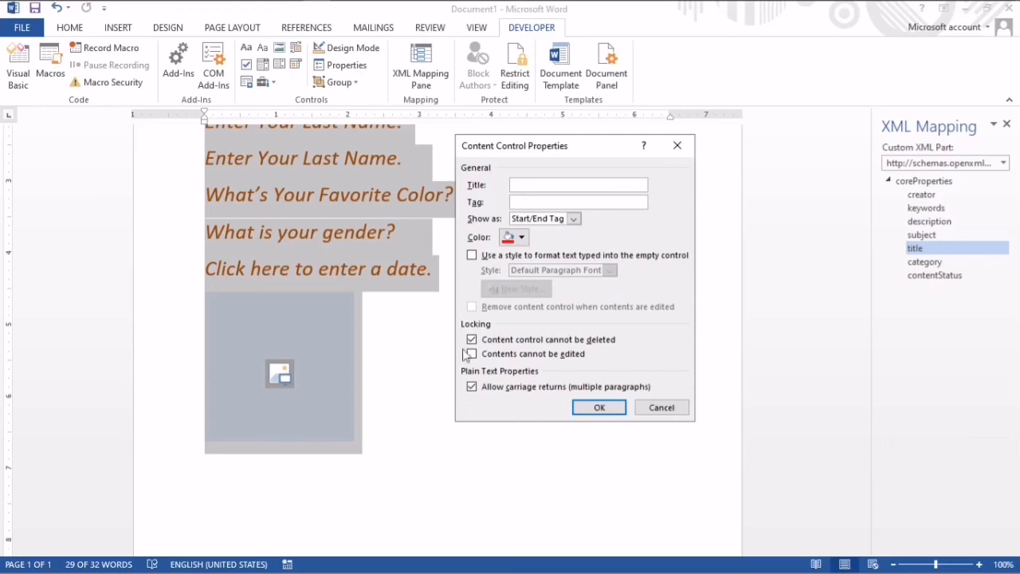
left_click(637, 411)
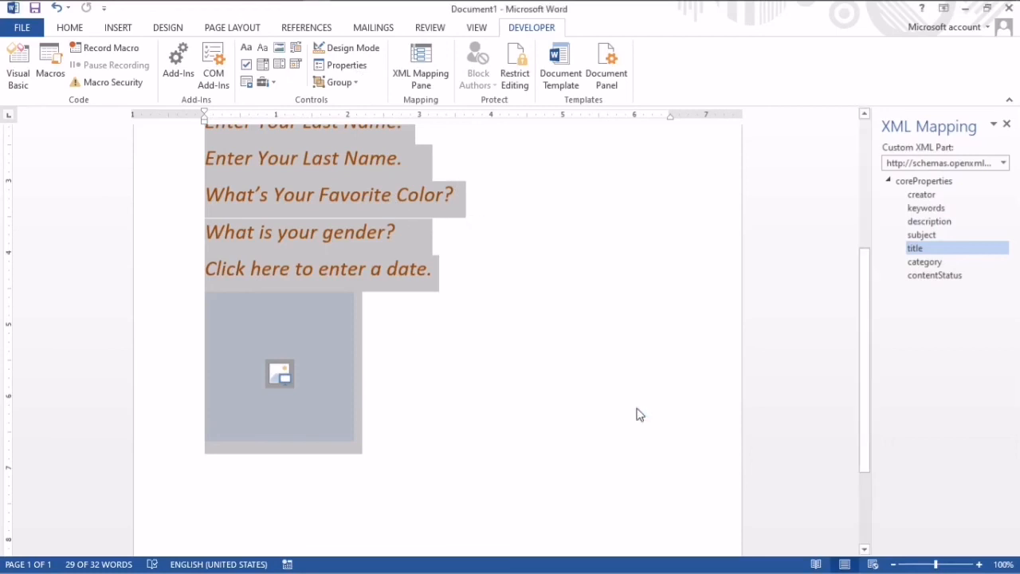
scroll(852, 255, "up", 1)
scroll(850, 222, "up", 4)
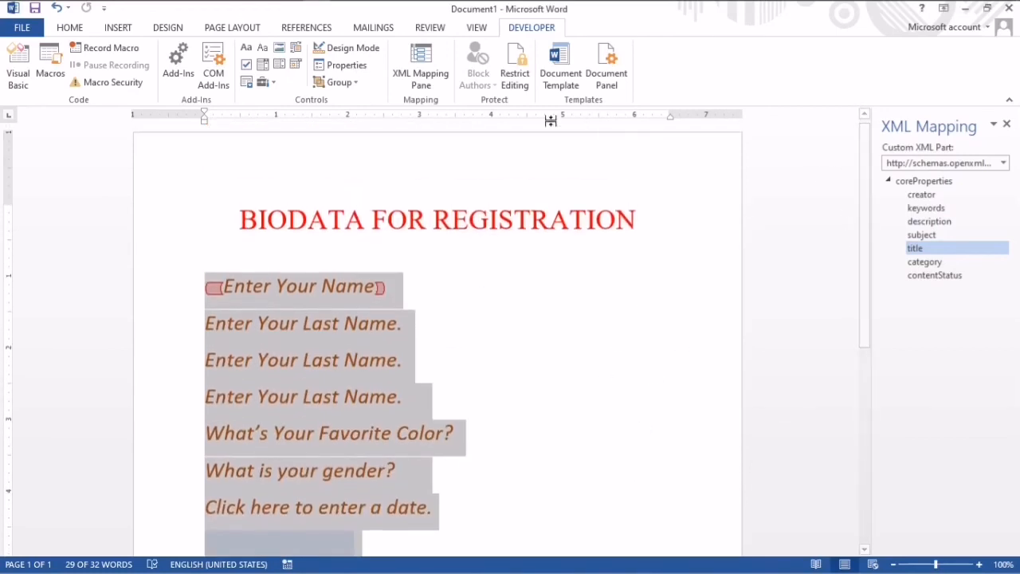
- Toggle the XML Mapping pane, leaving it shown, and look at the Restrict Editing options before closing them
left_click(416, 73)
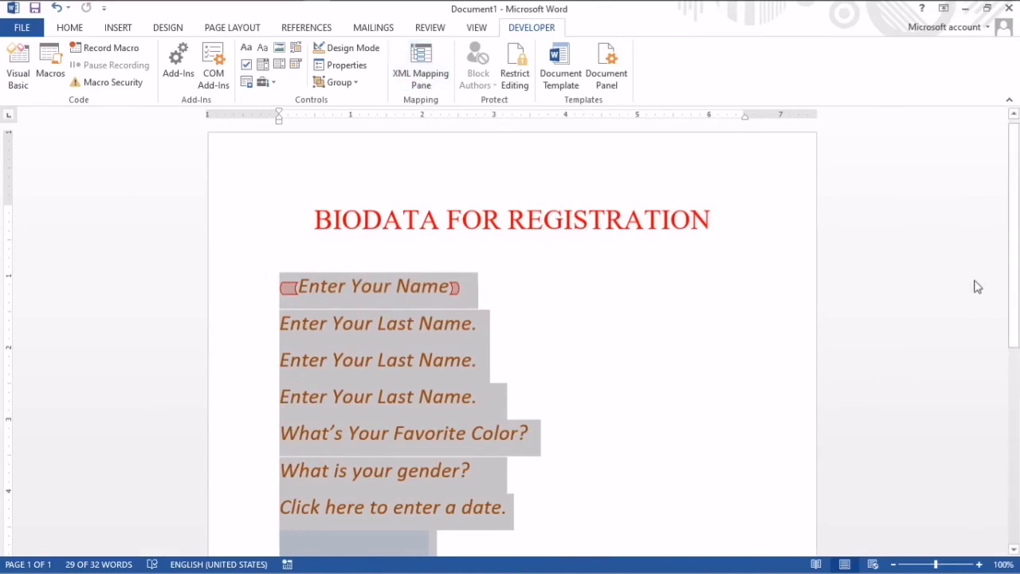
scroll(1017, 213, "down", 3)
scroll(1009, 225, "up", 3)
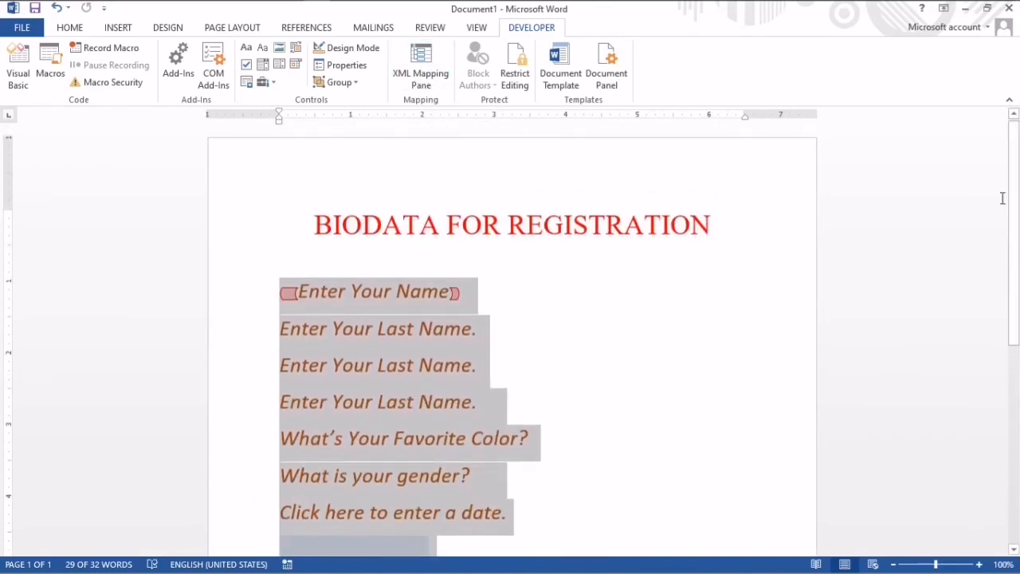
left_click(420, 75)
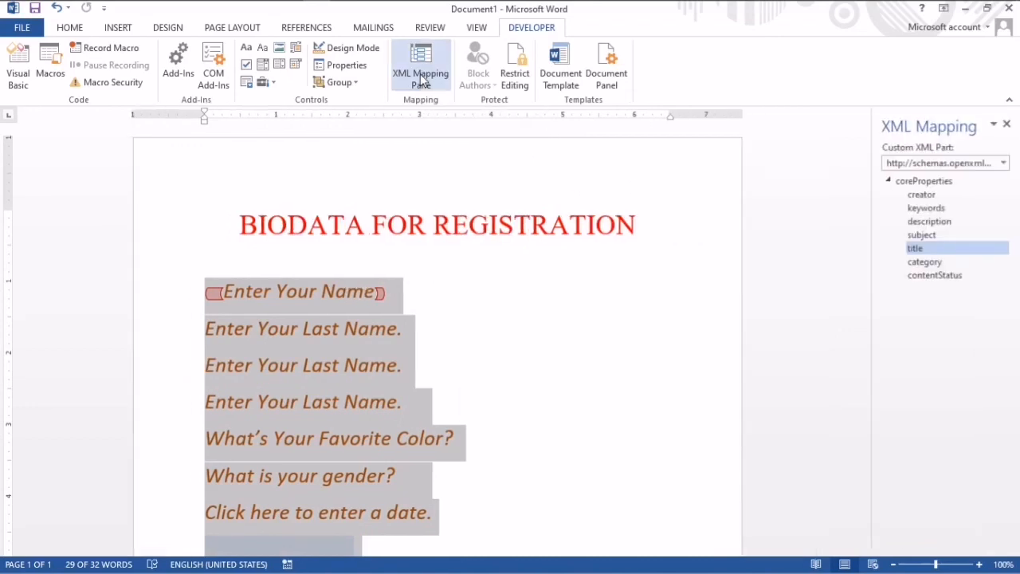
left_click(420, 74)
left_click(420, 73)
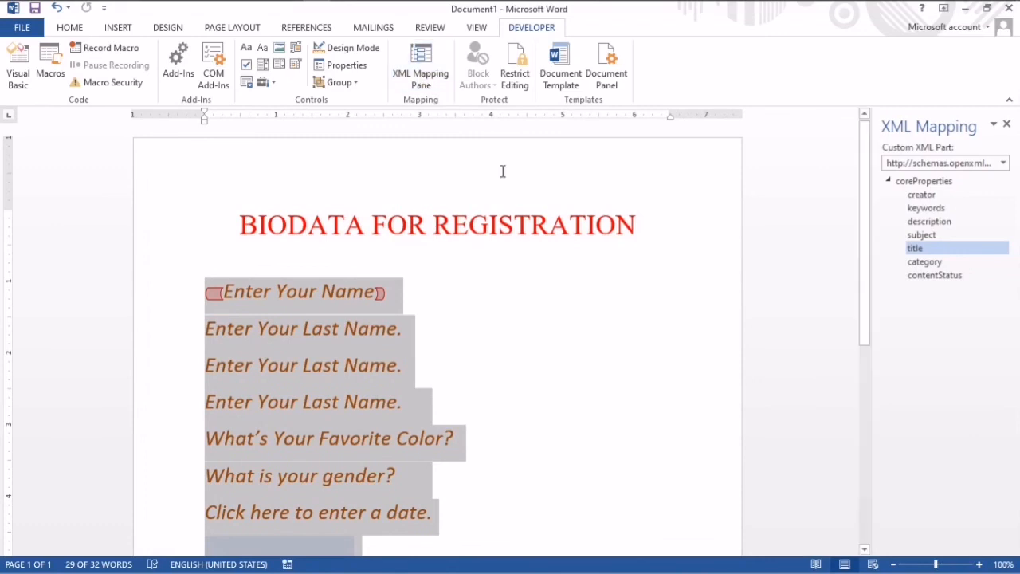
left_click(524, 88)
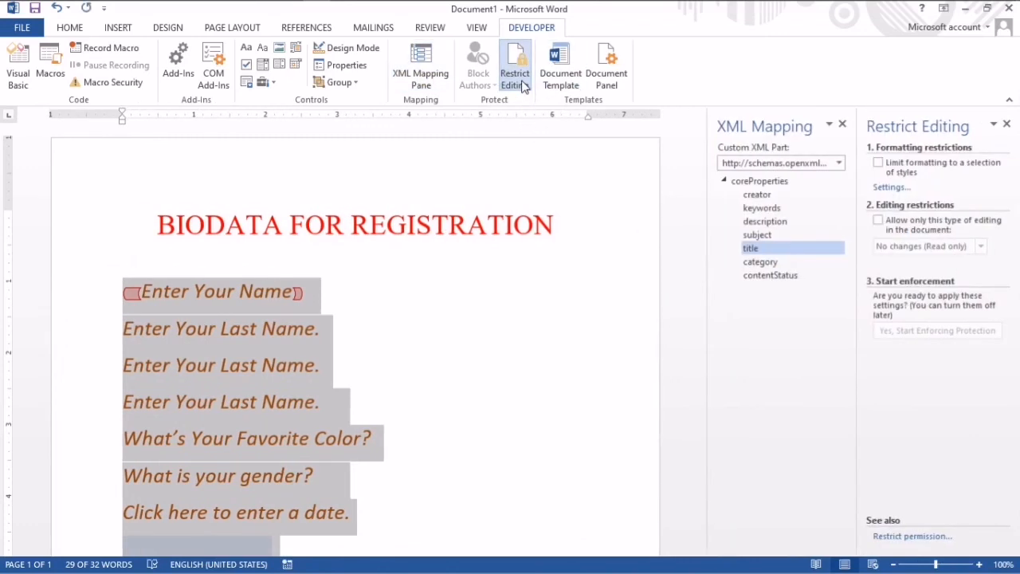
left_click(522, 85)
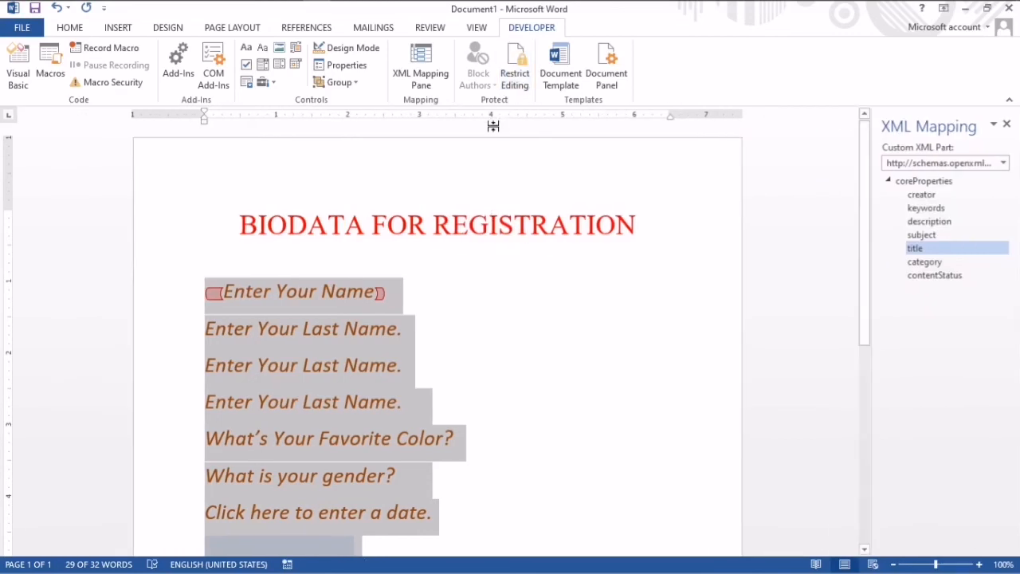
- Group the selected form fields so that only the content controls can be edited
left_click(356, 83)
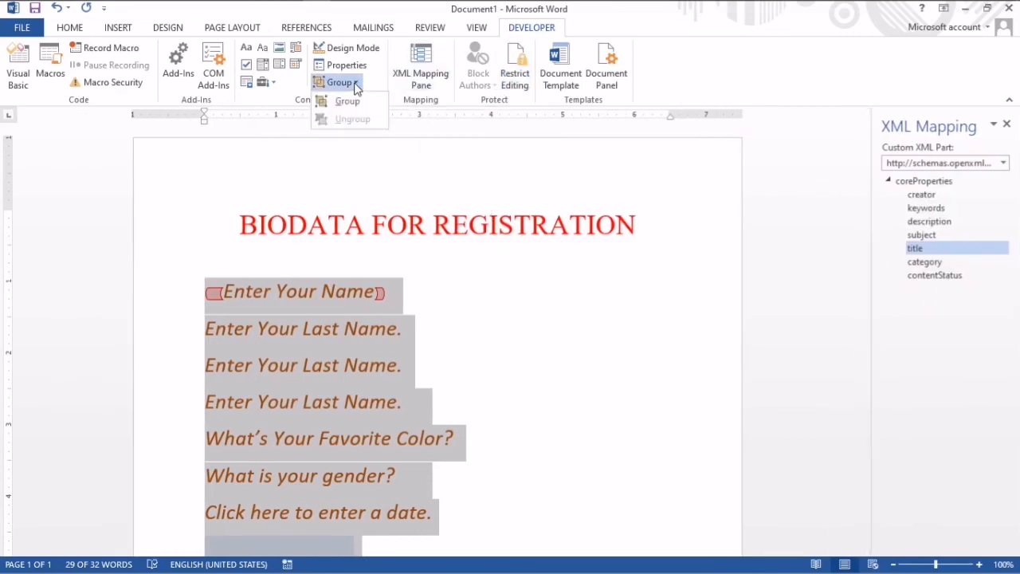
left_click(351, 101)
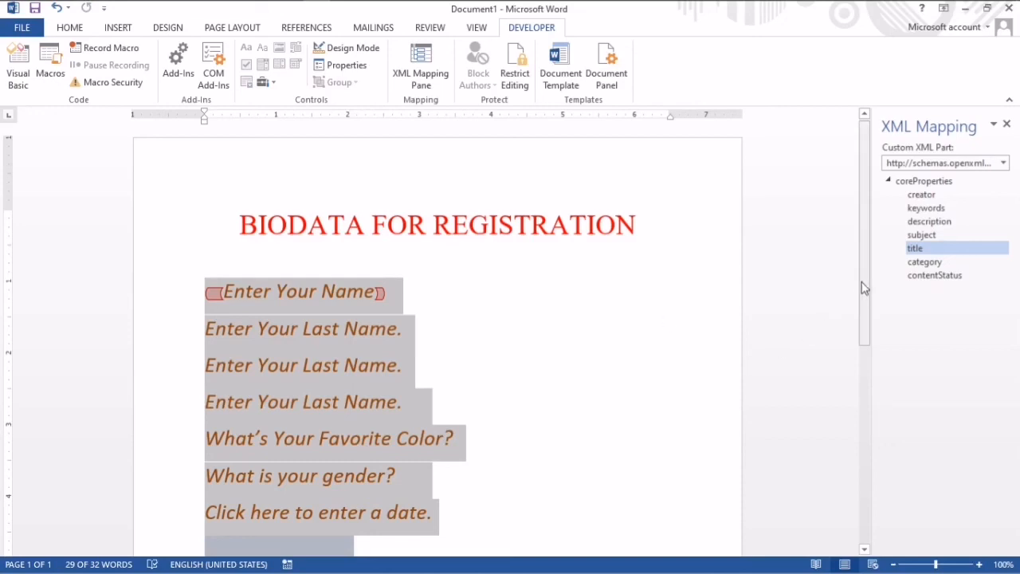
left_click_drag(867, 288, 857, 248)
- Check the grouped name, favorite color and gender fields one by one, and view the gender choices without picking one
left_click(622, 373)
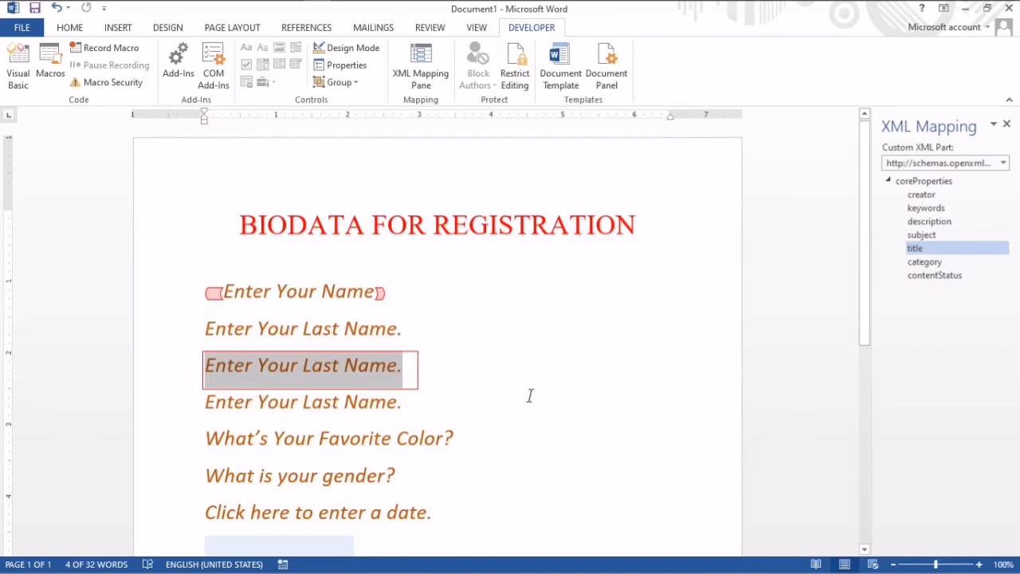
left_click(446, 399)
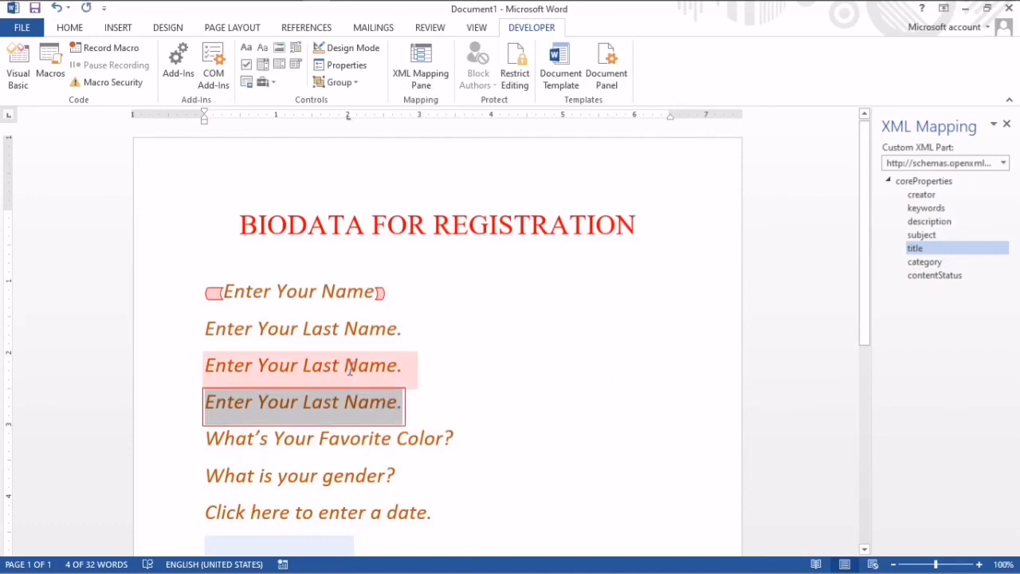
left_click(333, 335)
left_click(337, 293)
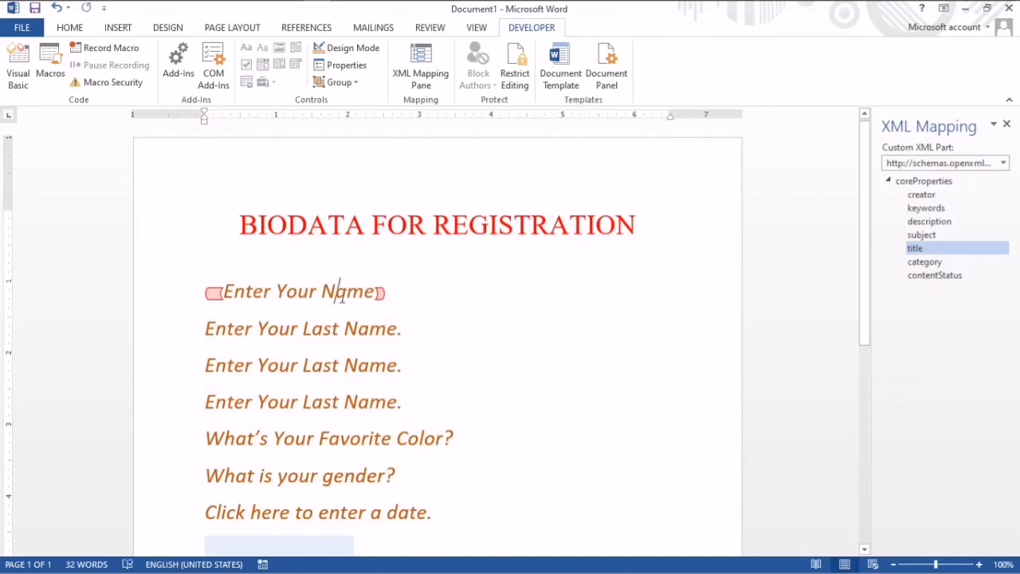
left_click(387, 444)
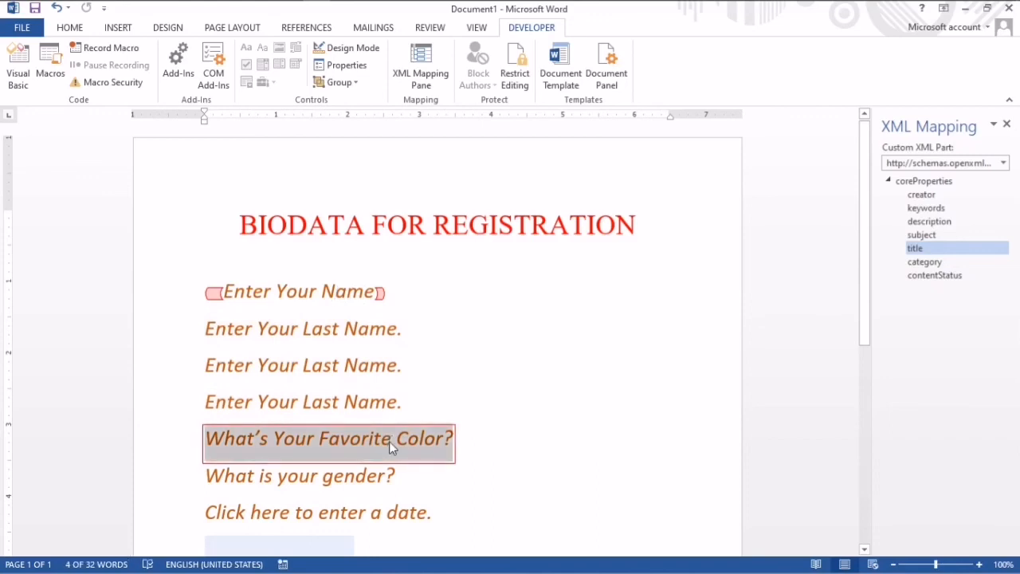
left_click(367, 482)
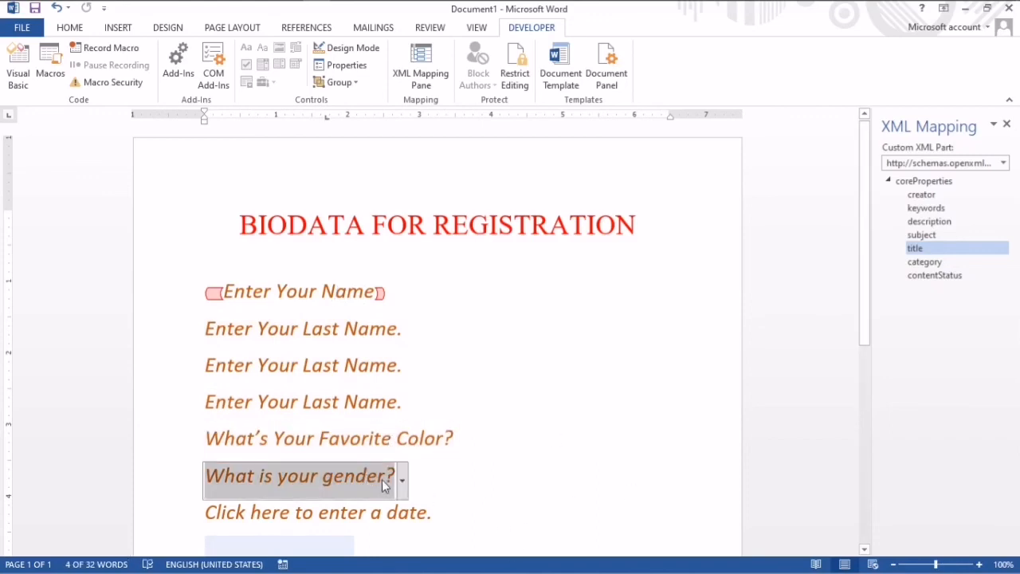
left_click(401, 478)
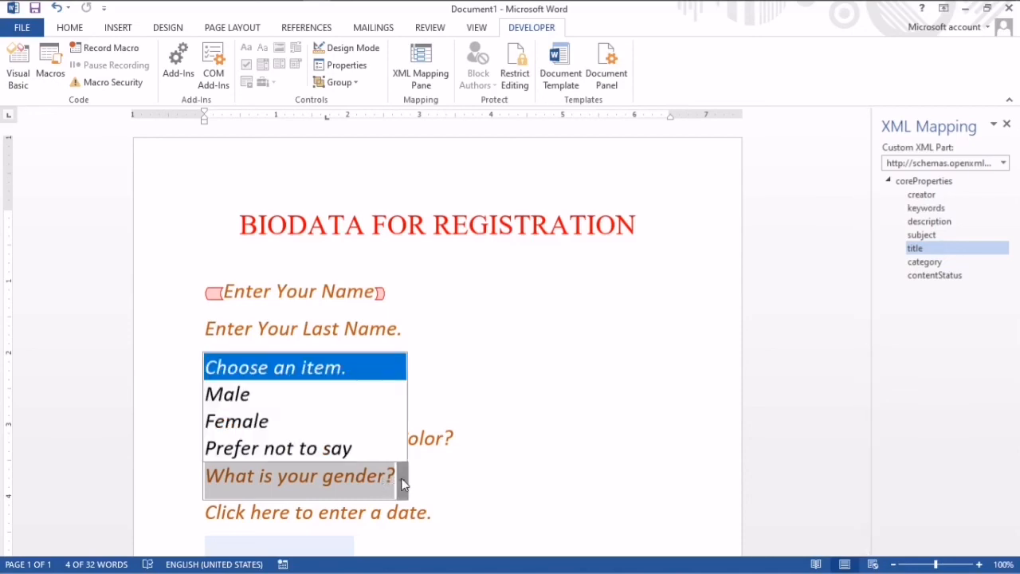
left_click(401, 477)
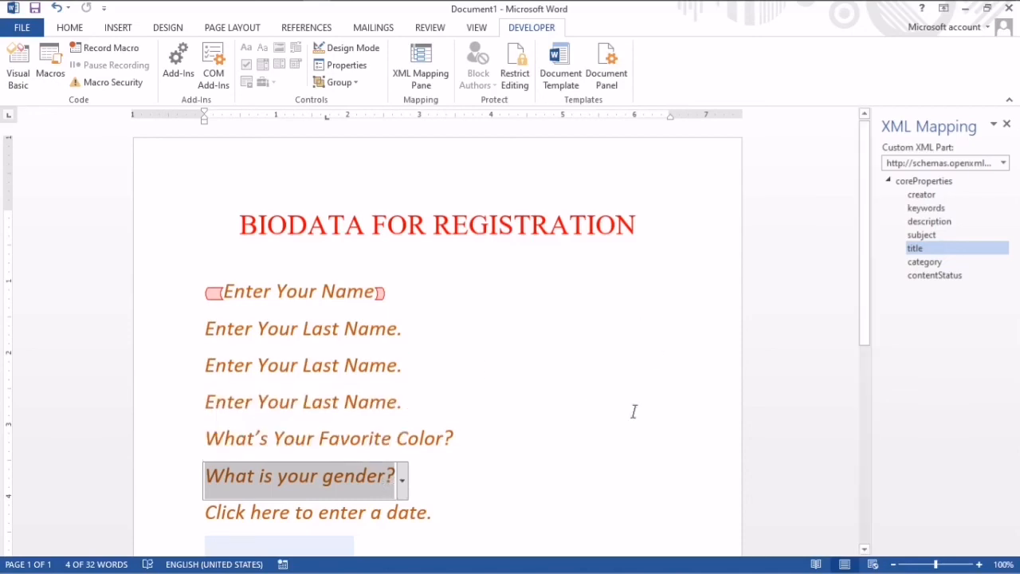
left_click(513, 571)
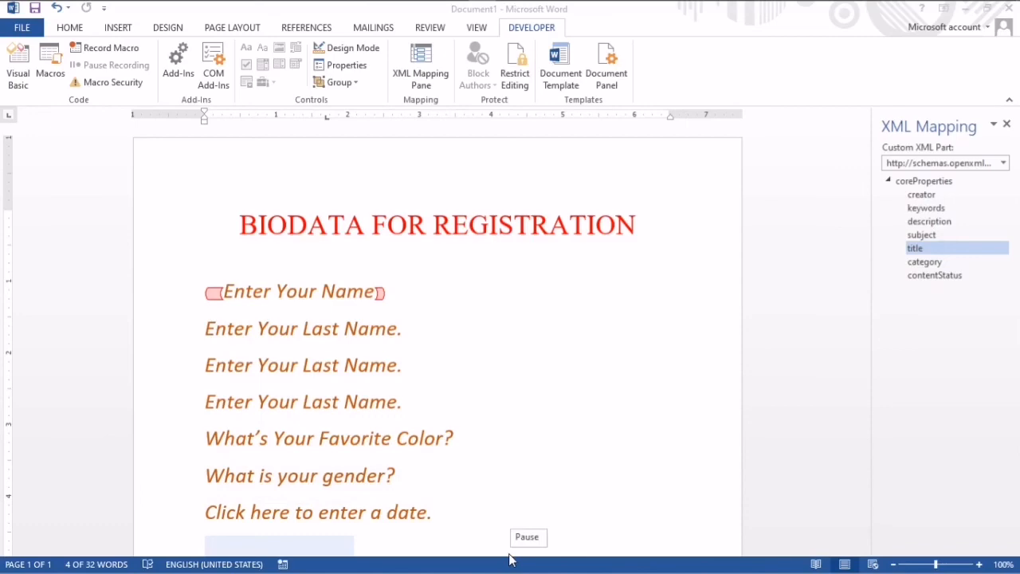